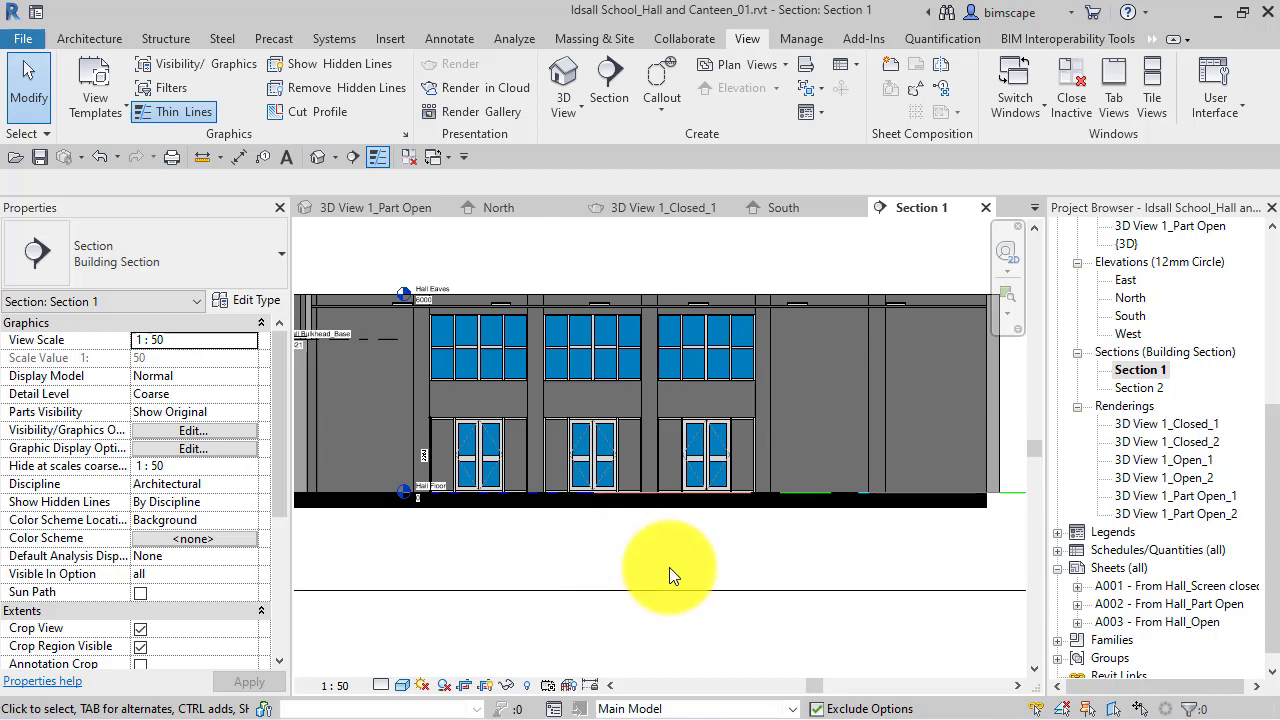
Zoom out and pan Section 1 to frame the whole hall facade and its crop boundary.
scroll(710, 577, "down", 2)
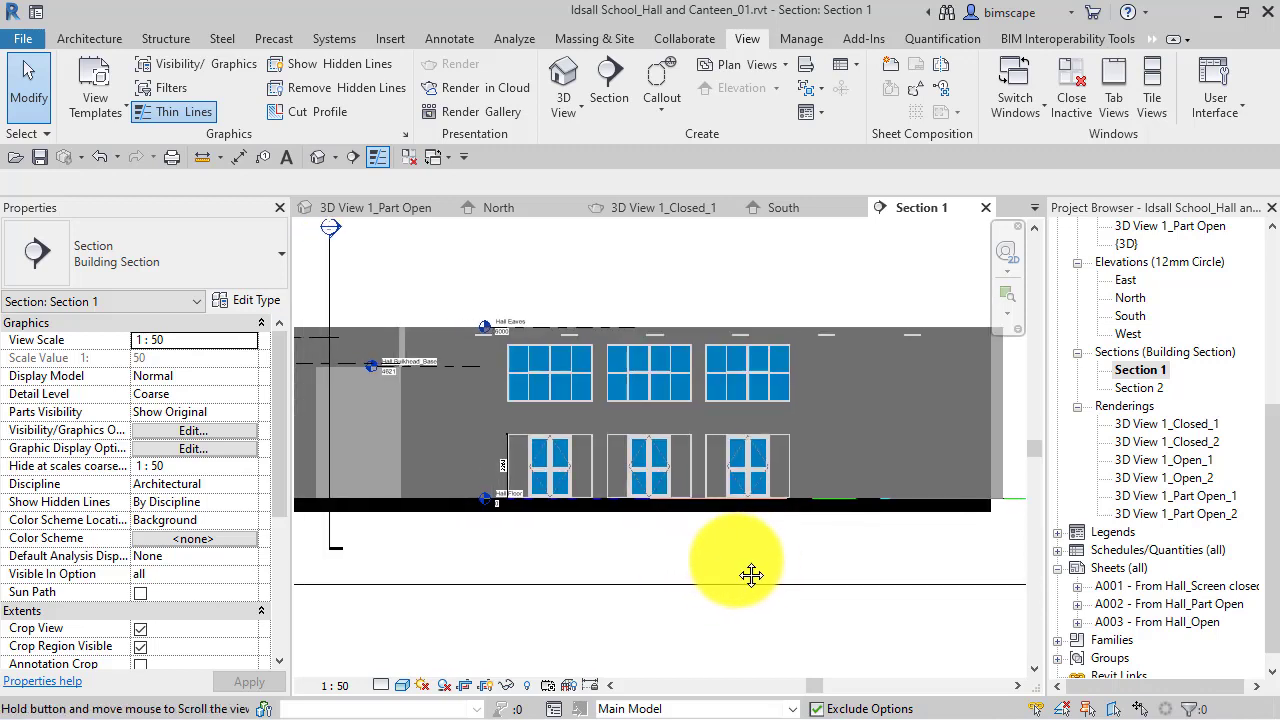
middle_click_drag(535, 565, 561, 594)
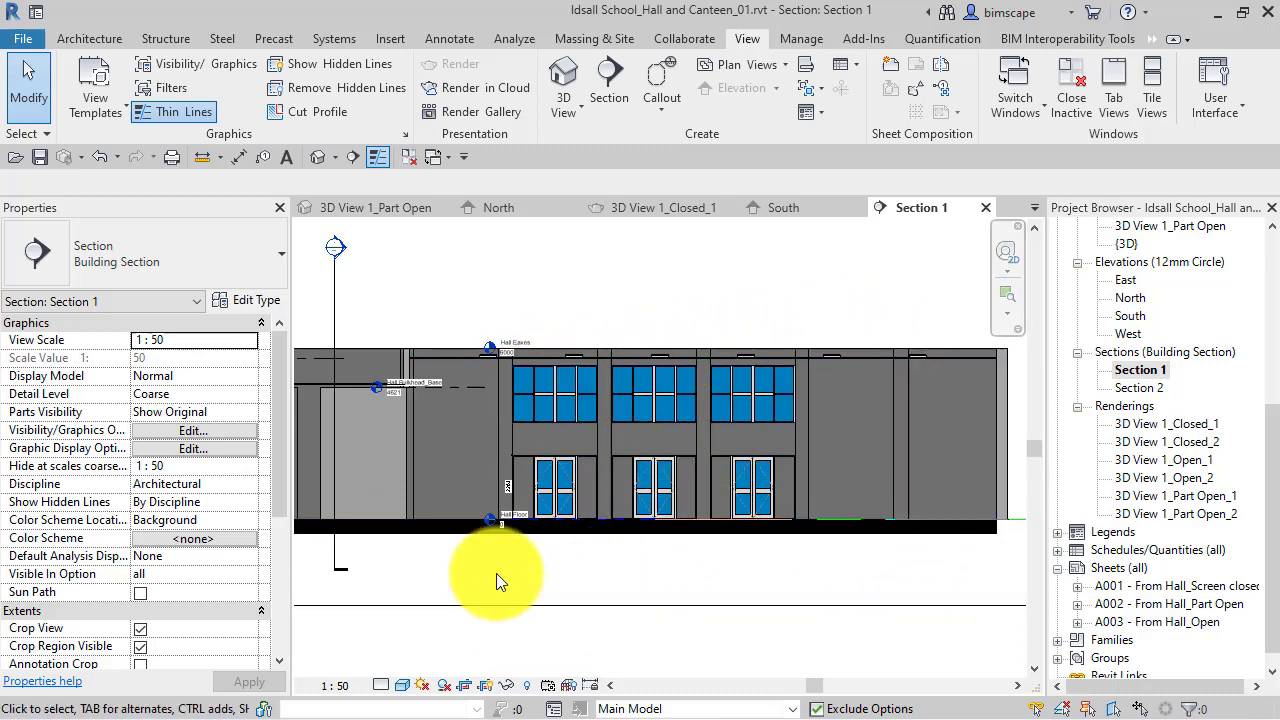
middle_click_drag(496, 584, 518, 603)
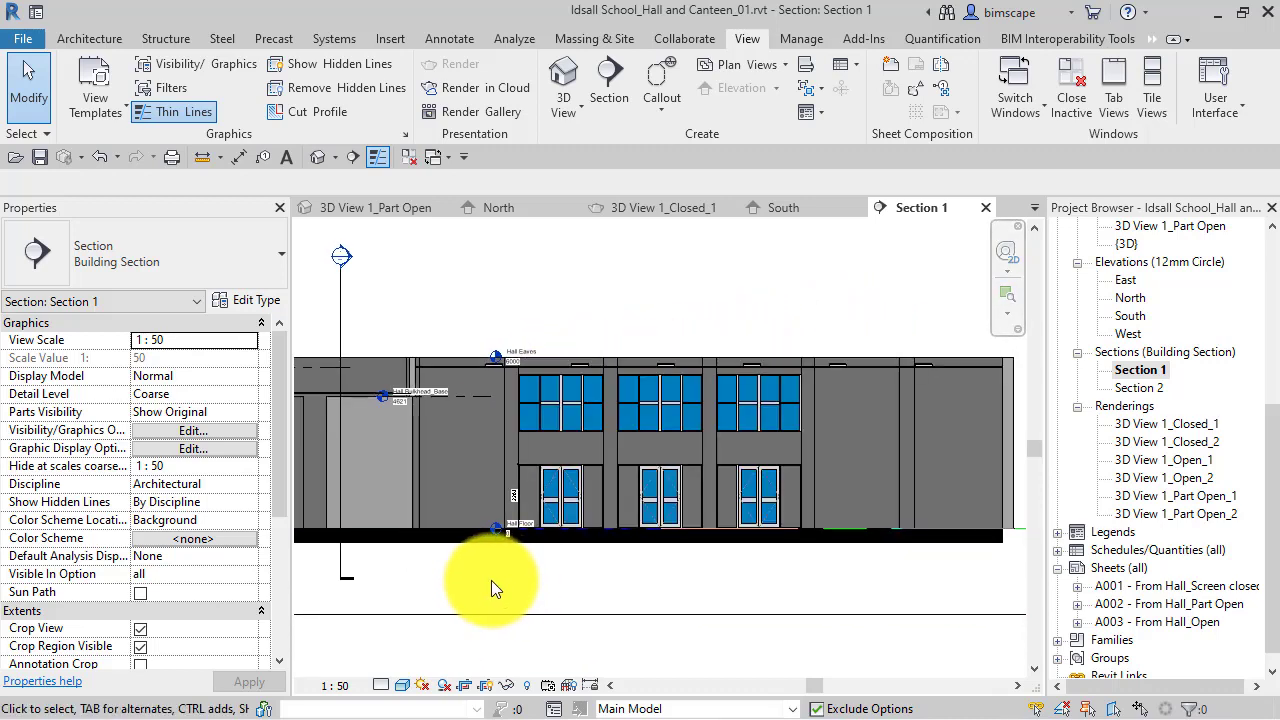
double_click(554, 490)
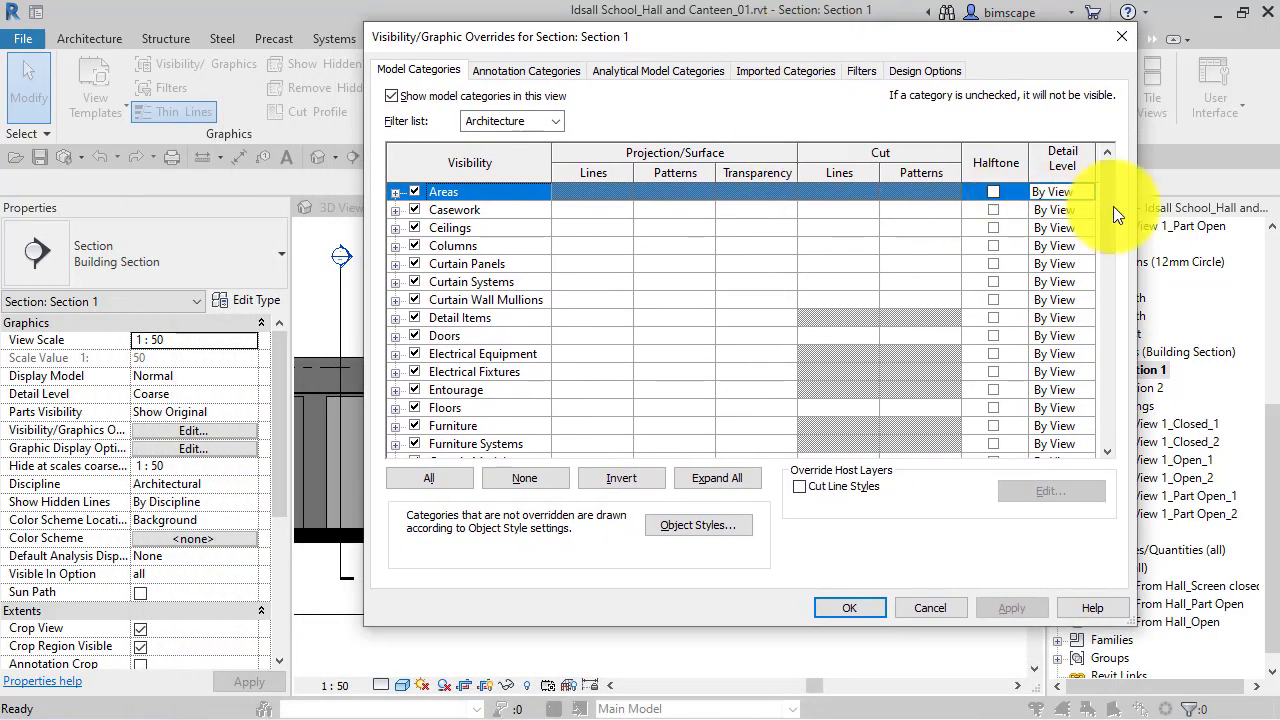
left_click_drag(1108, 214, 1103, 347)
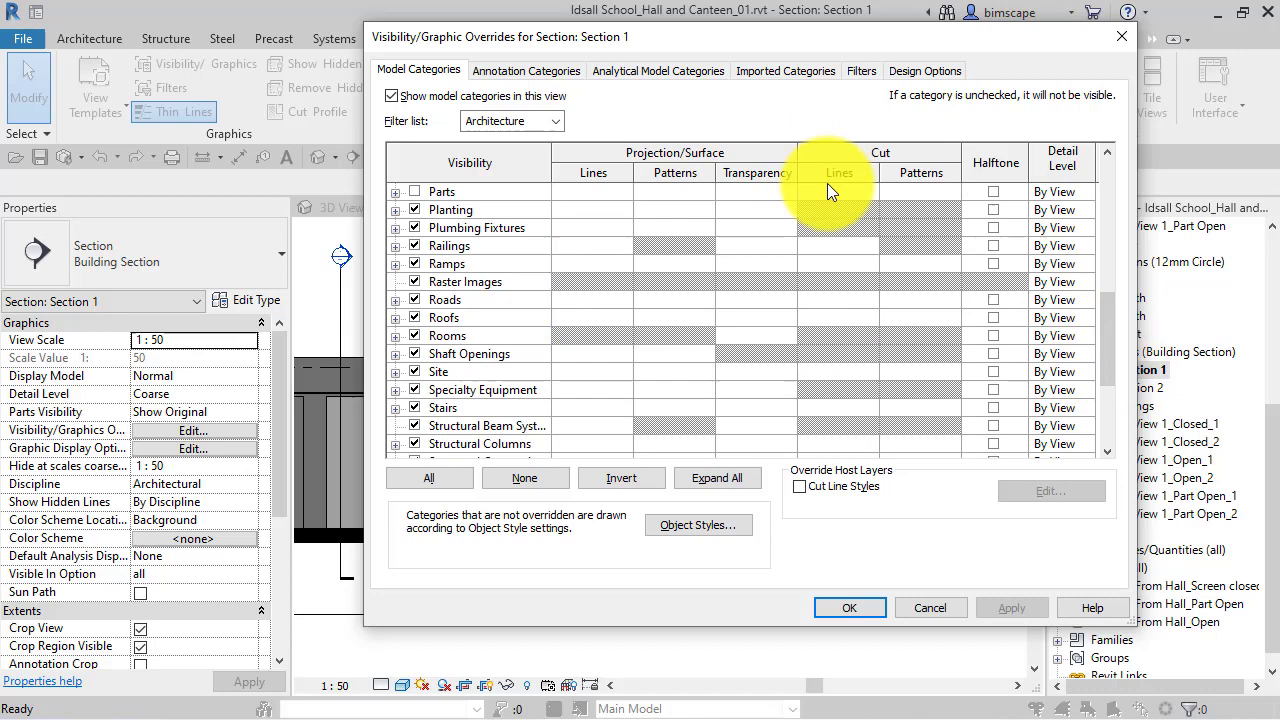
left_click(943, 610)
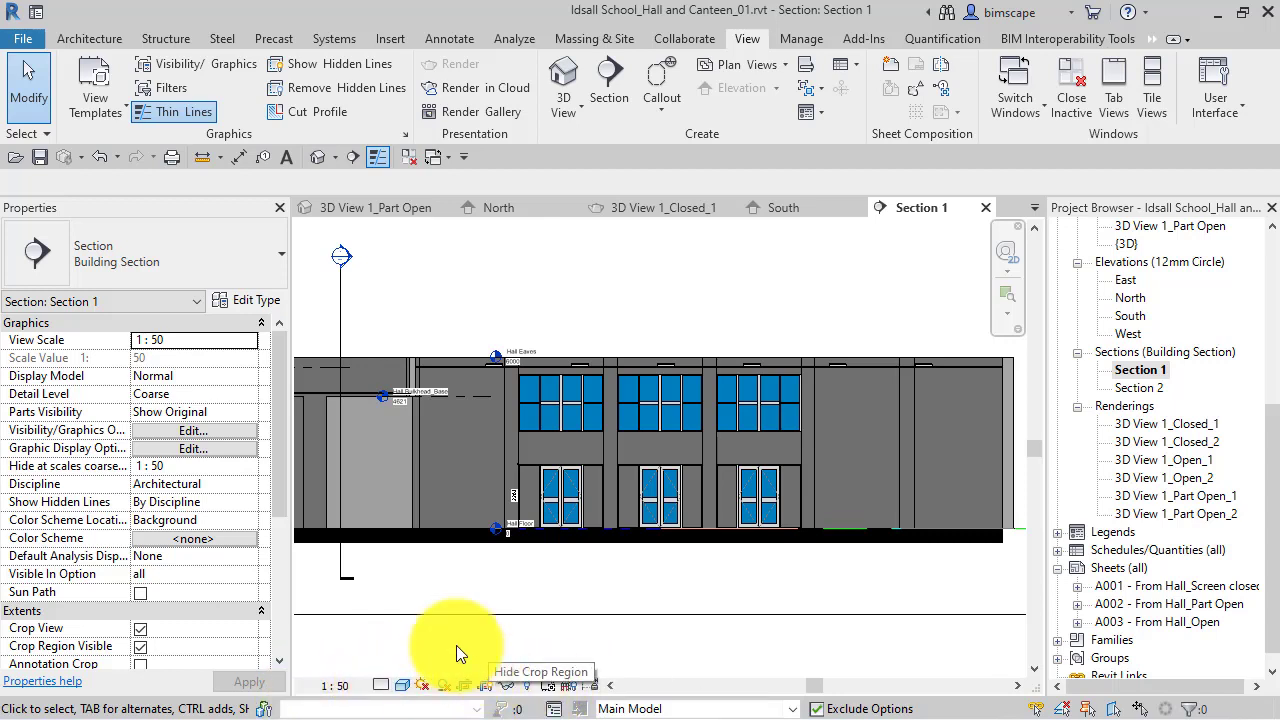
Enable Temporary View Properties for Section 1 from the view control bar.
left_click(547, 690)
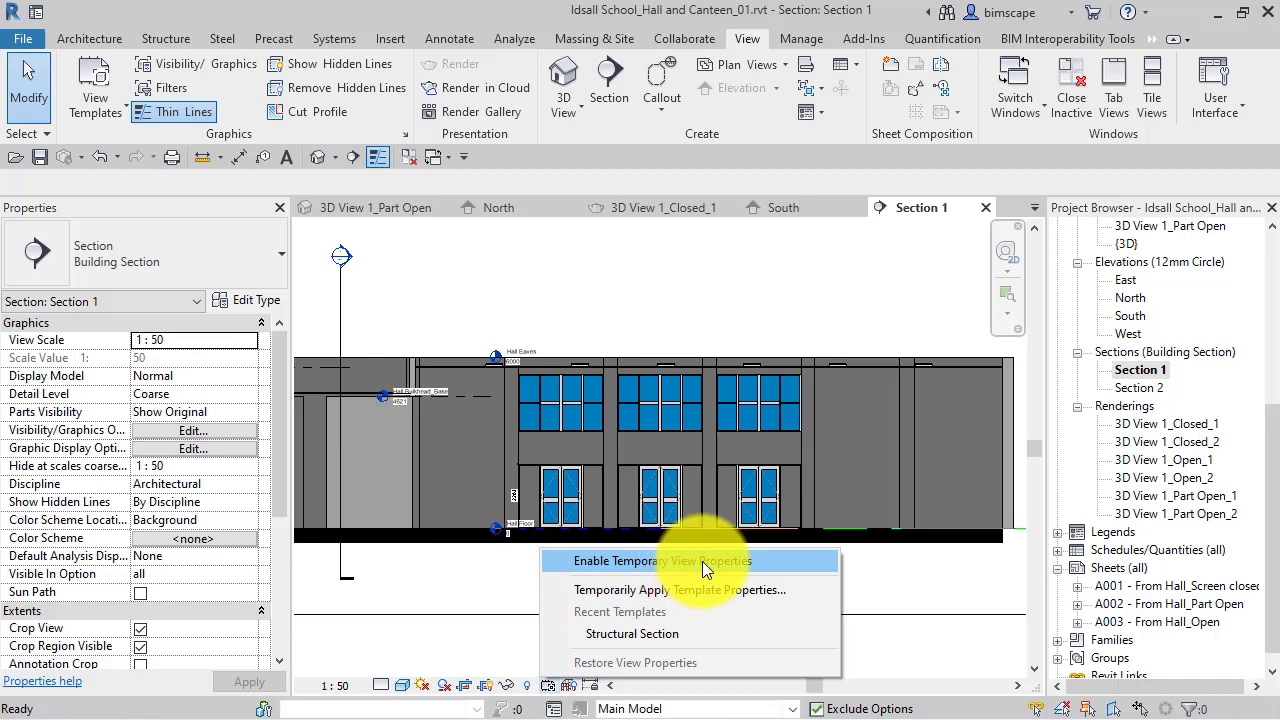
left_click(634, 560)
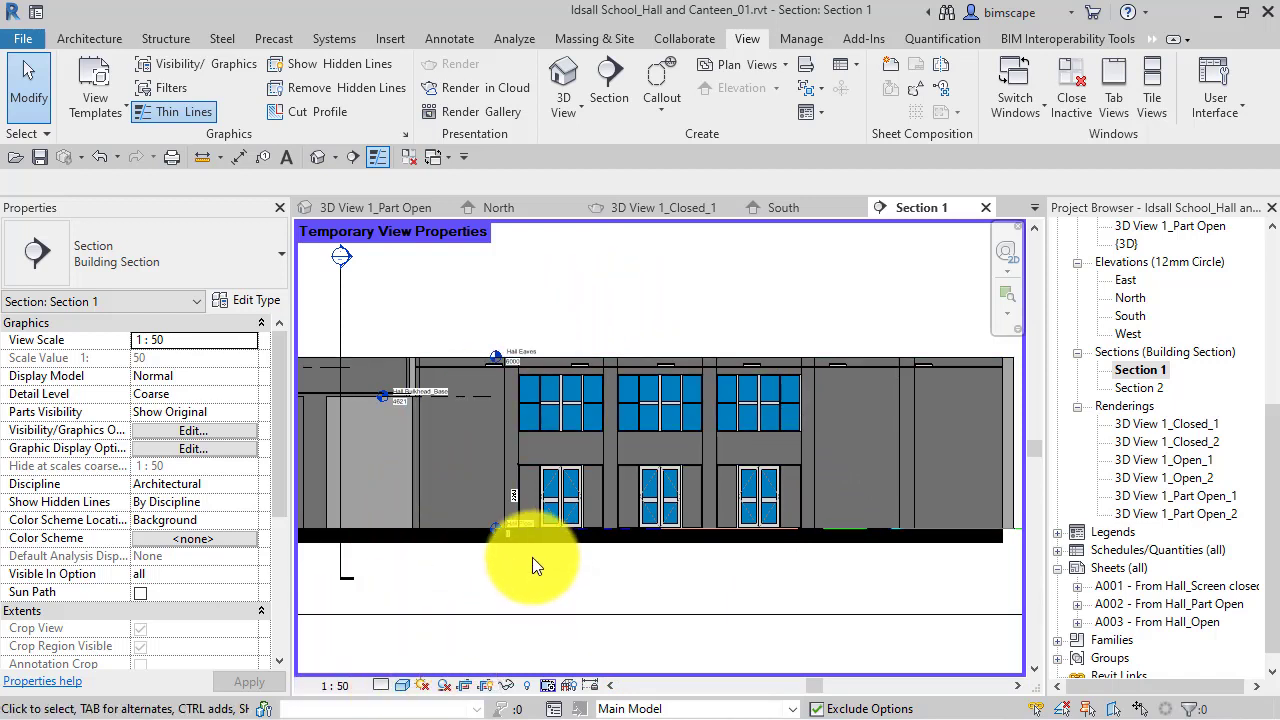
left_click(547, 685)
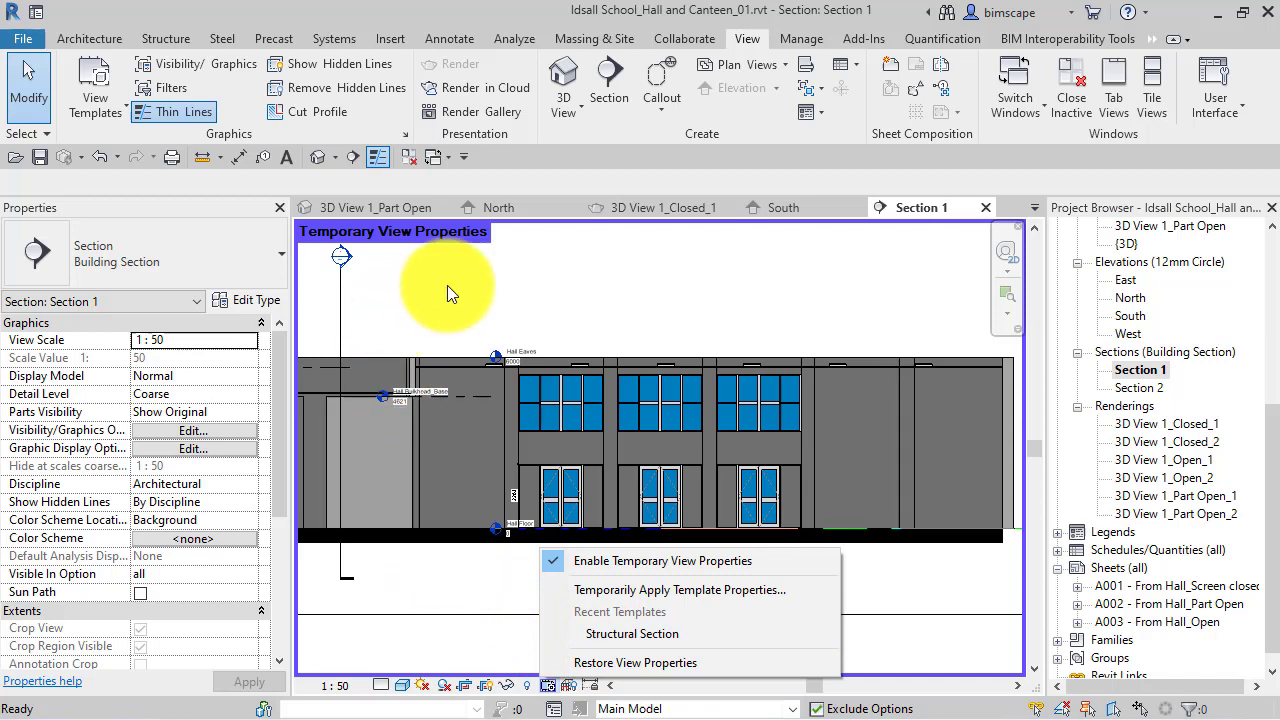
Set Section 1 to scale 1:100, Fine detail level, Hidden Line style, with shadows on.
left_click(343, 690)
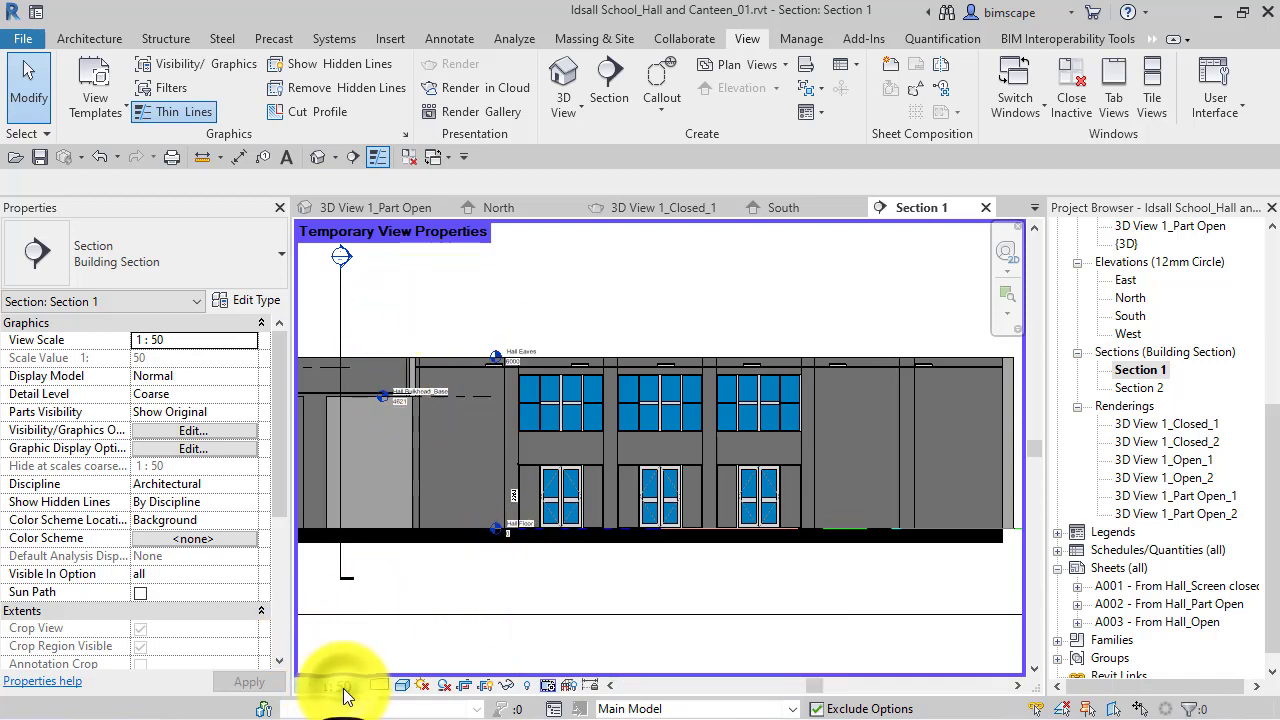
left_click(343, 688)
left_click(362, 552)
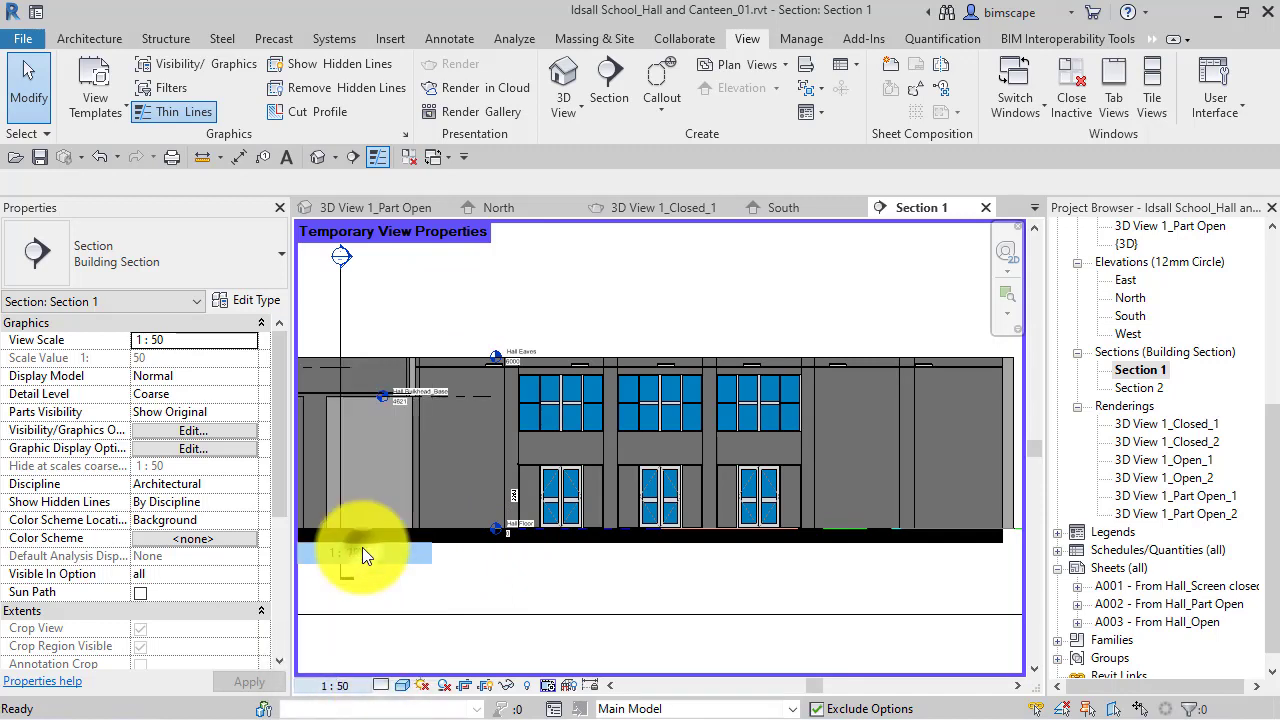
left_click(382, 686)
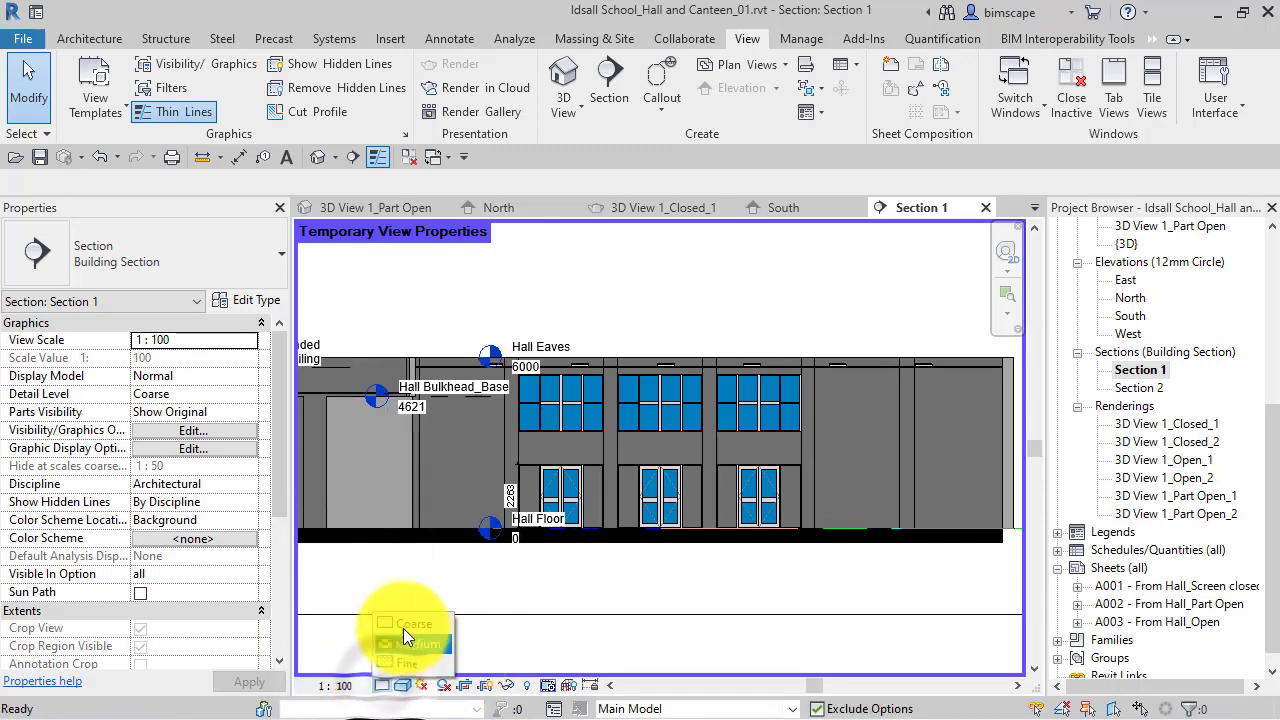
left_click(403, 666)
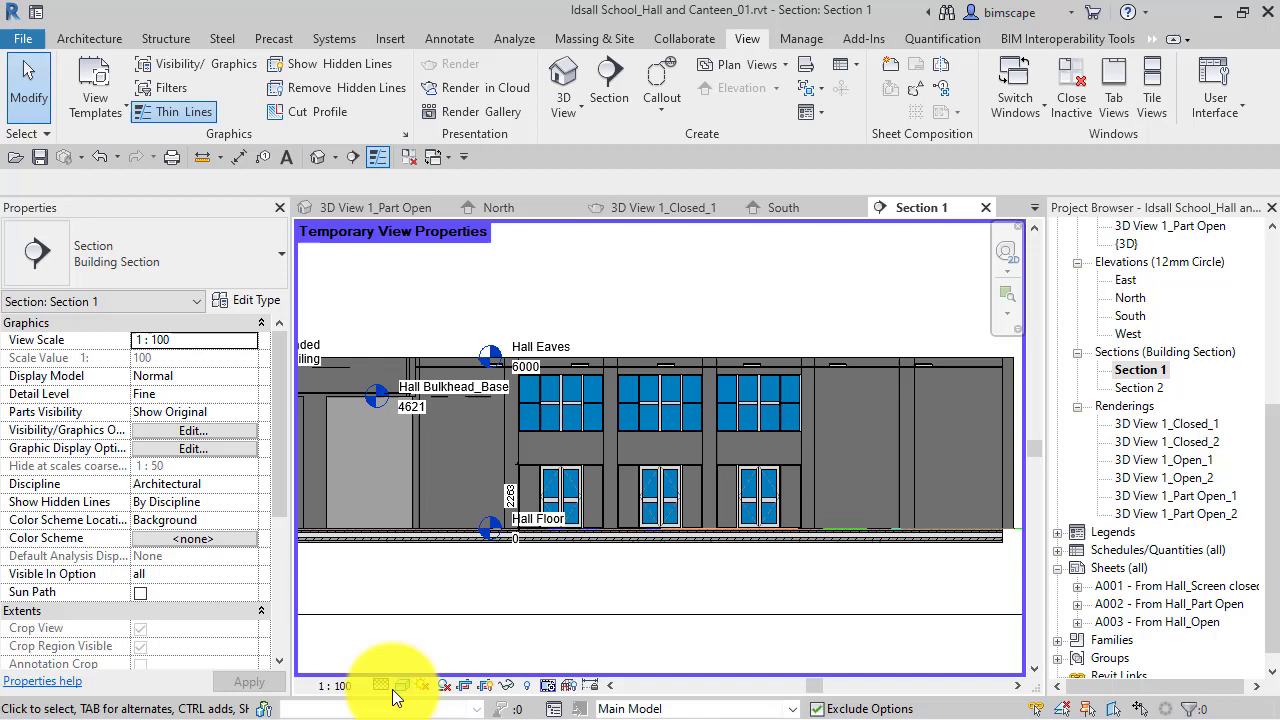
left_click(403, 686)
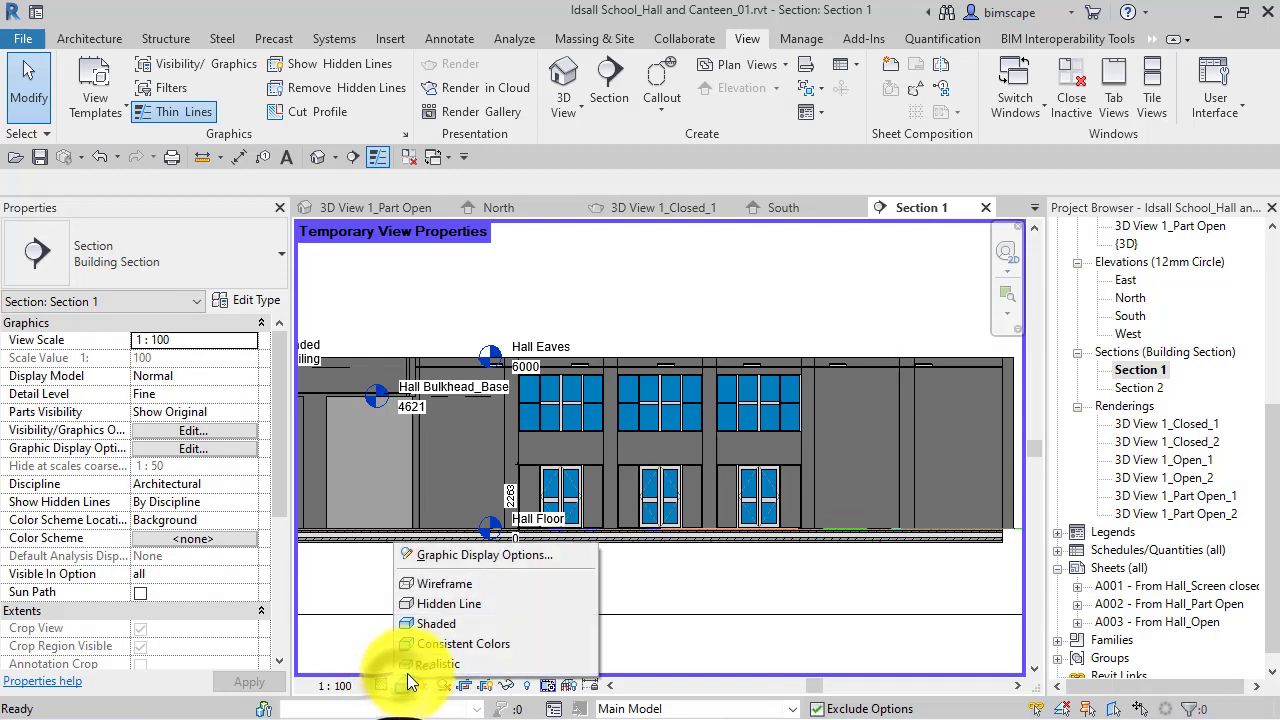
left_click(479, 605)
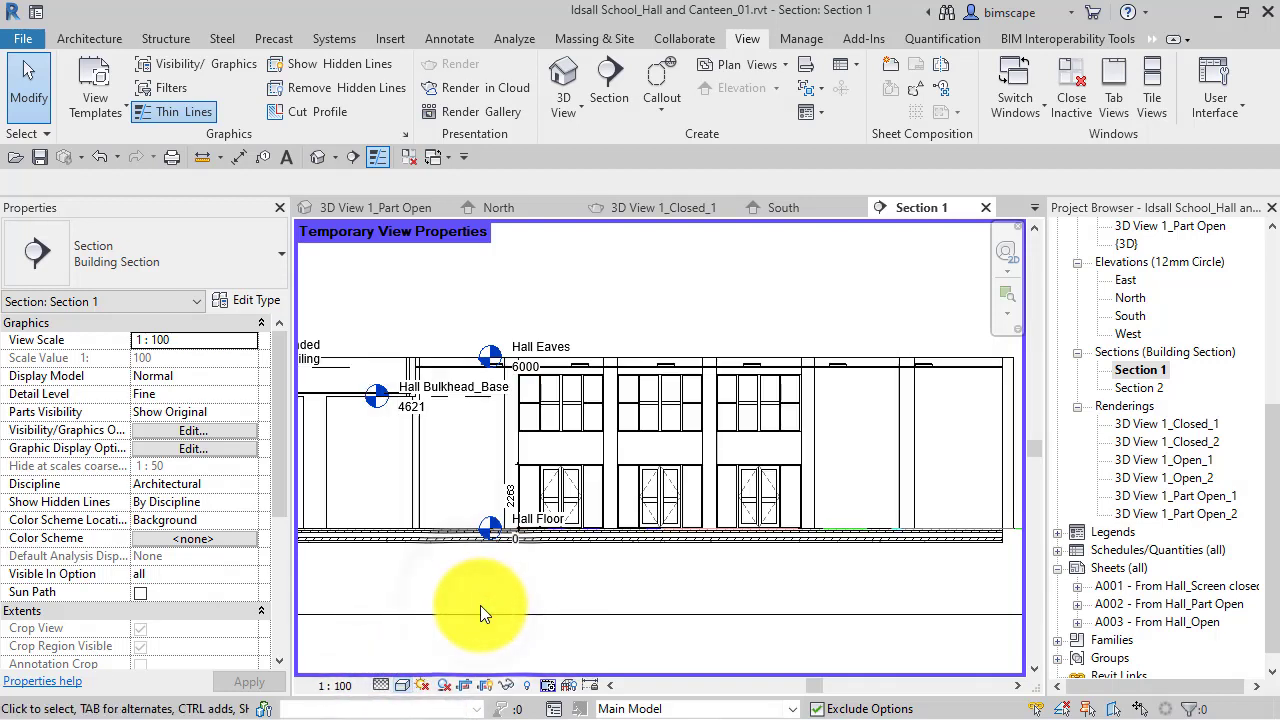
left_click(444, 686)
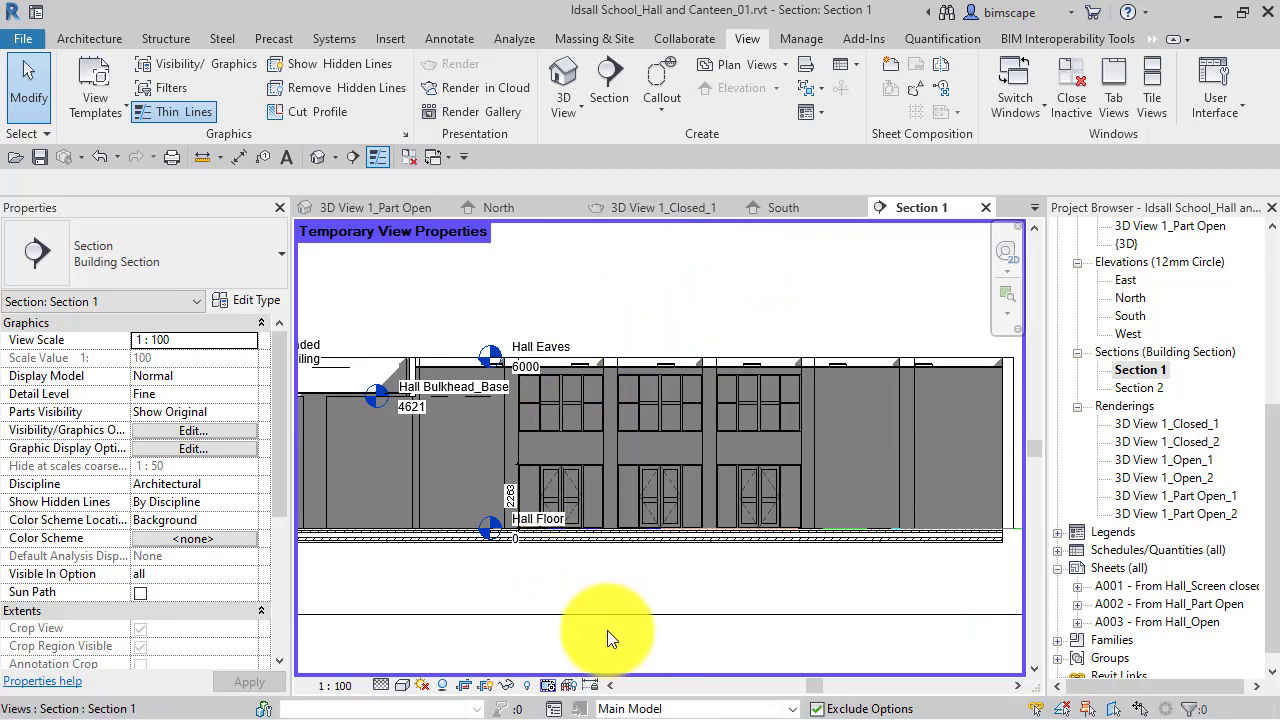
Restore Section 1's original view properties, then enable temporary view properties again.
left_click(548, 686)
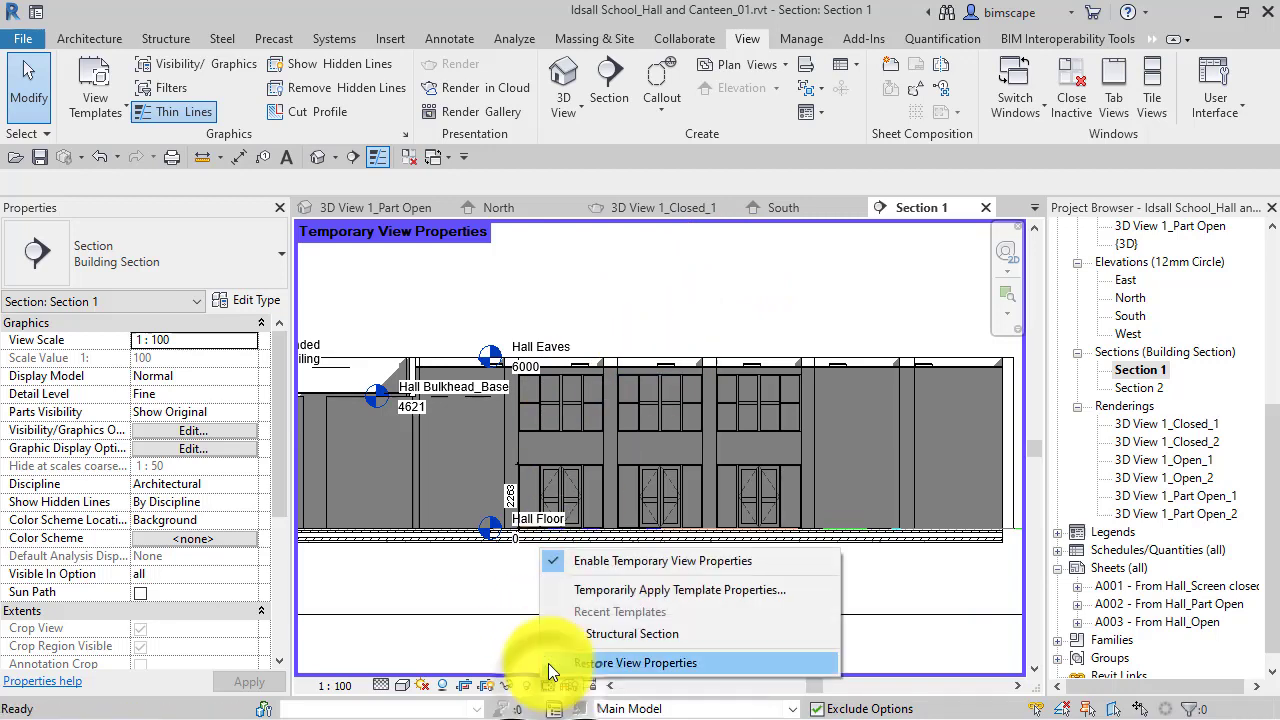
left_click(649, 665)
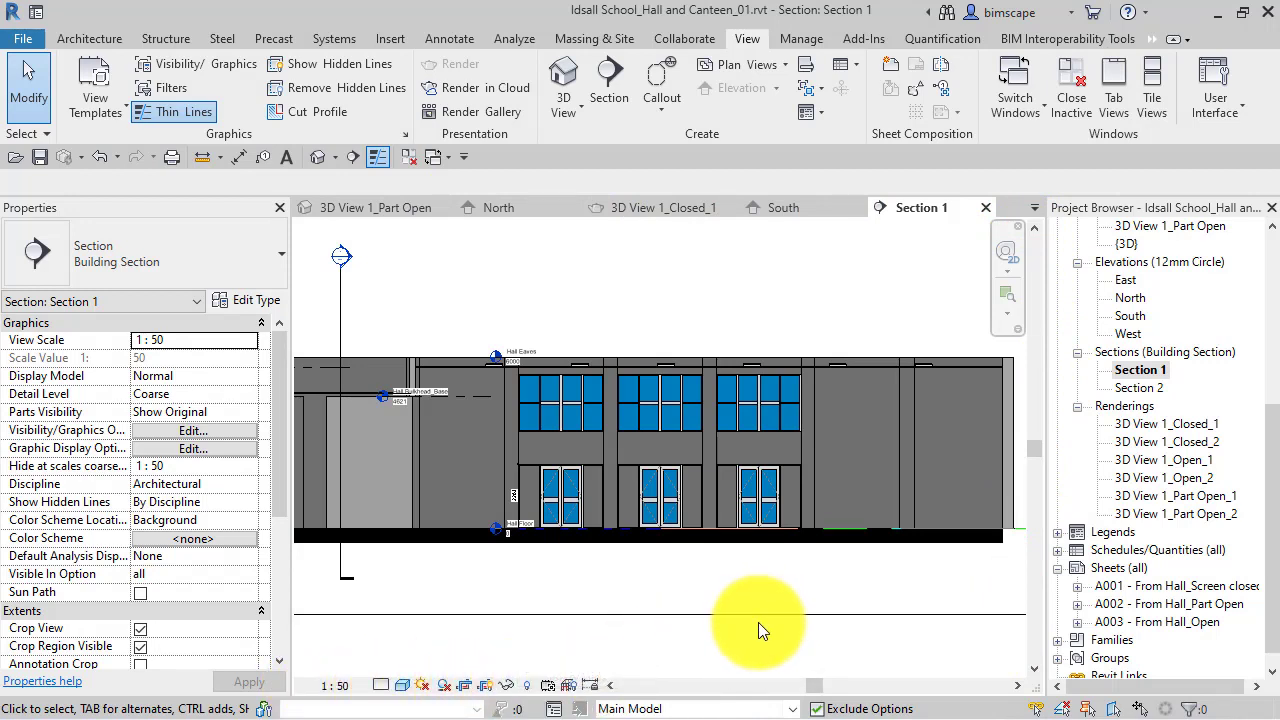
left_click(548, 687)
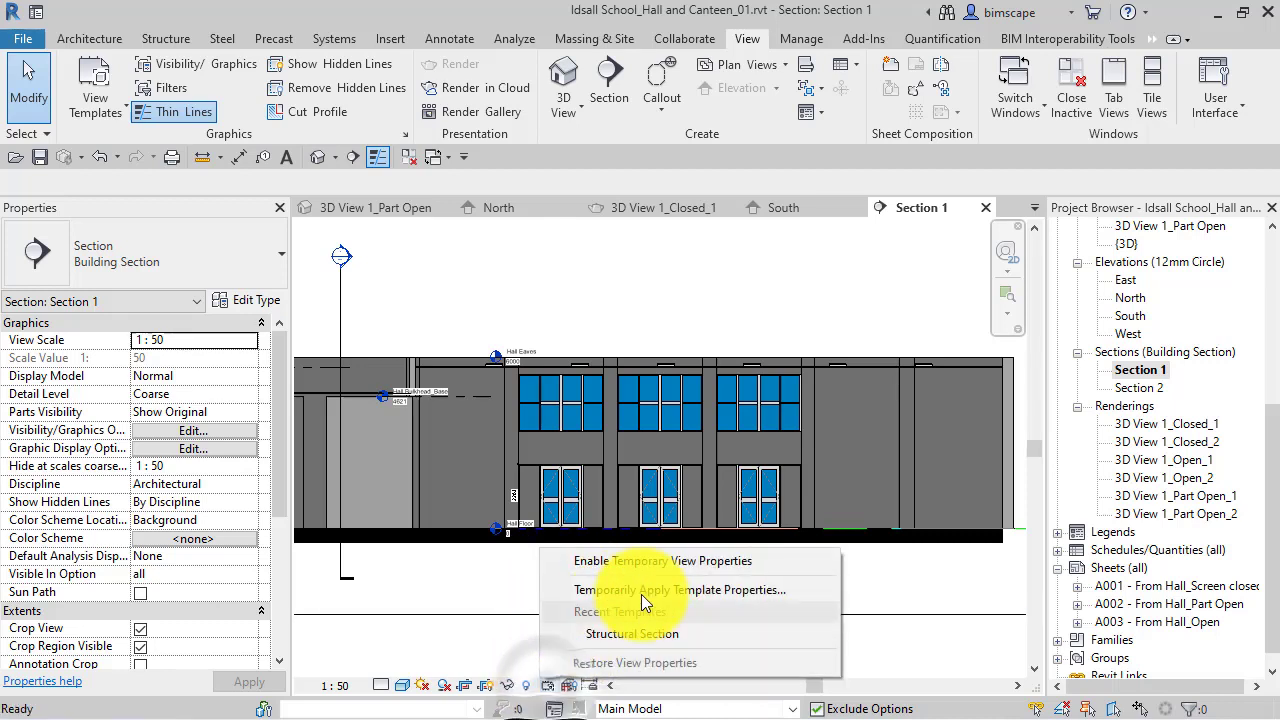
left_click(641, 562)
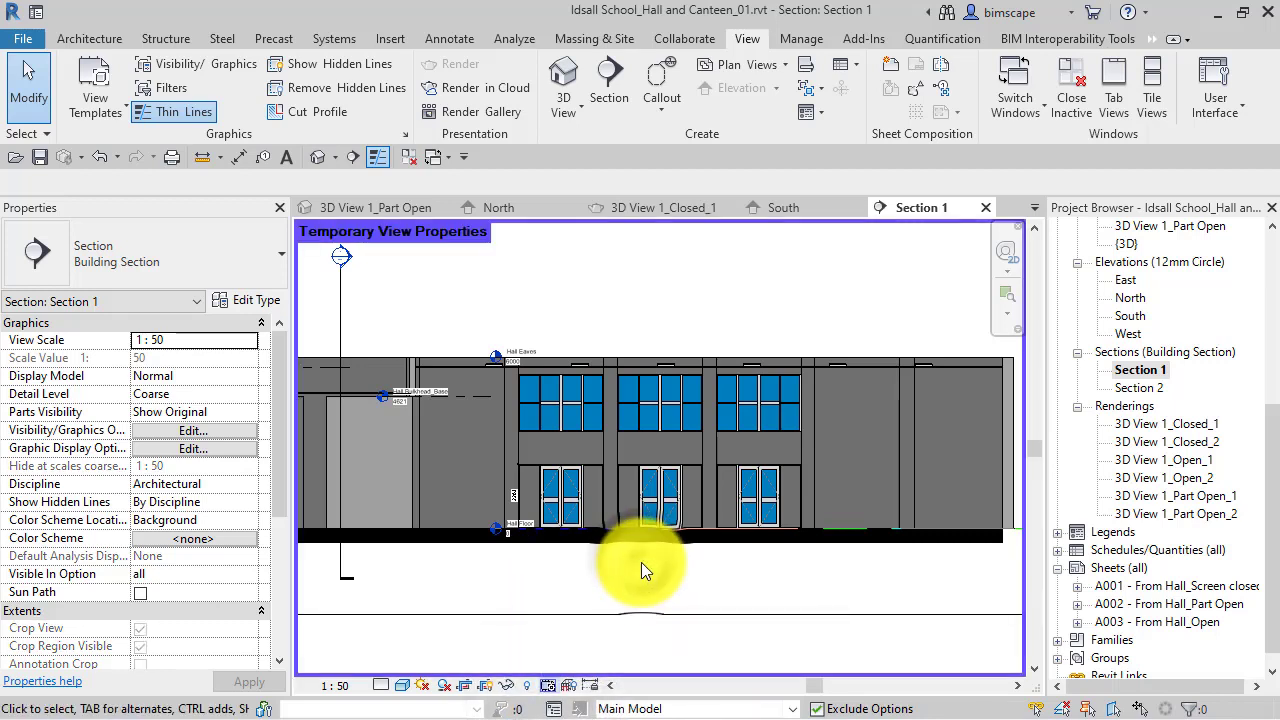
Override the Walls category by category with a Solid fill surface pattern coloured RGB 255-128-255.
left_click(833, 391)
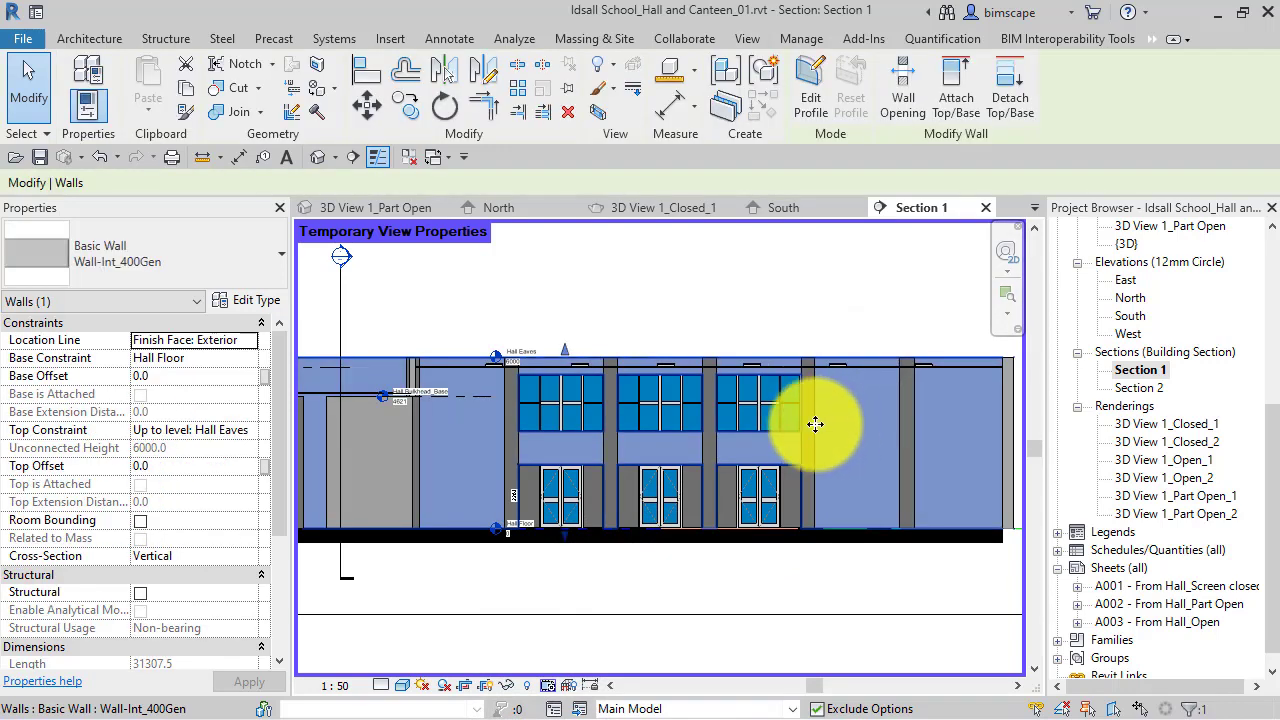
right_click(841, 419)
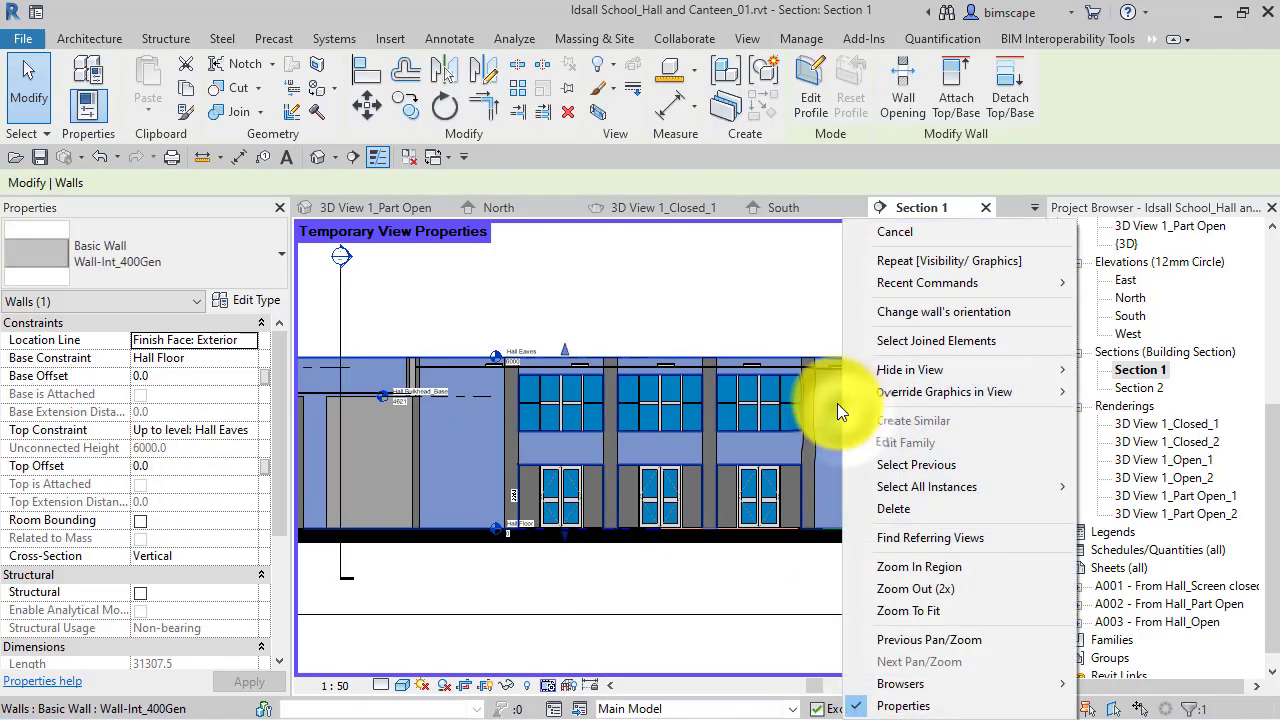
mouse_move(958, 396)
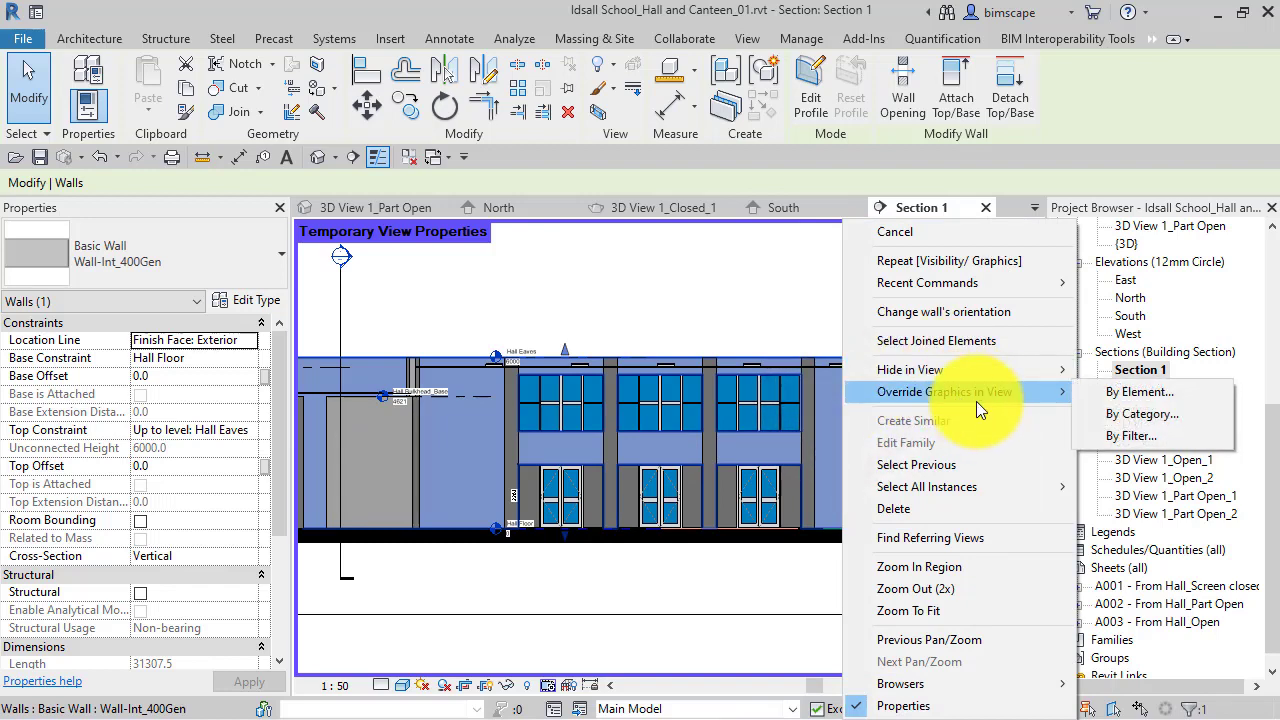
left_click(1144, 416)
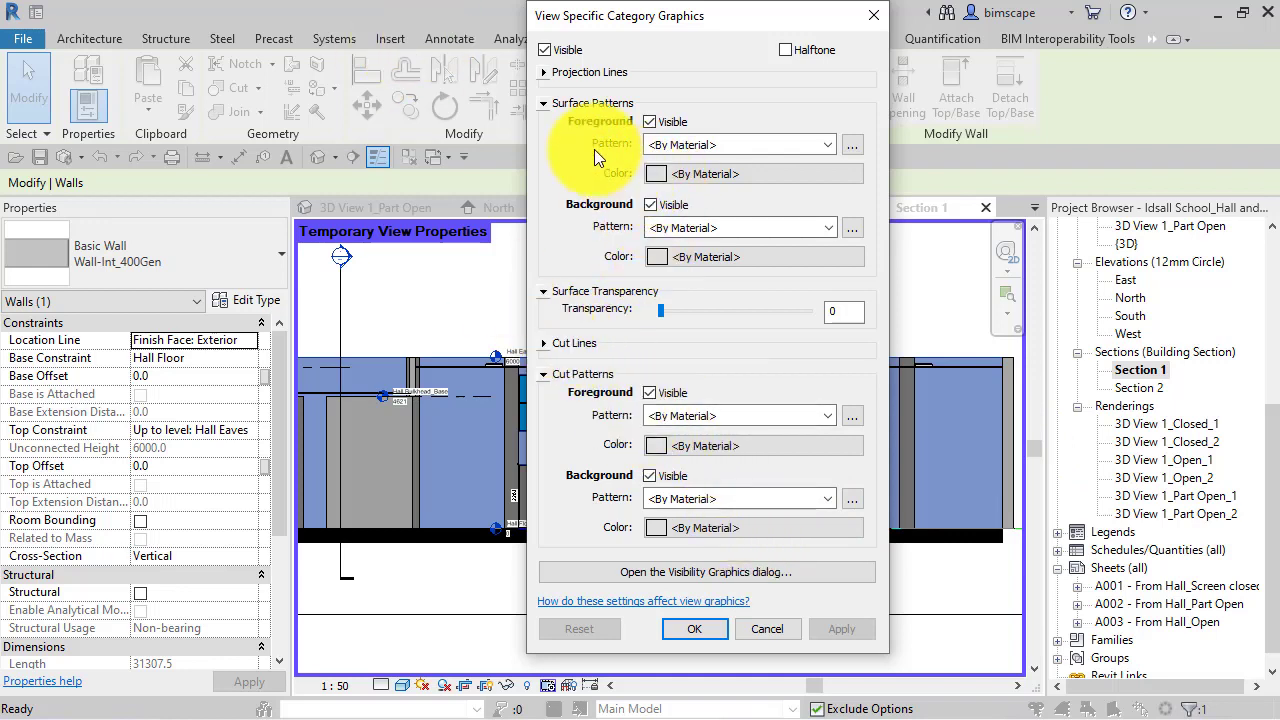
left_click(720, 146)
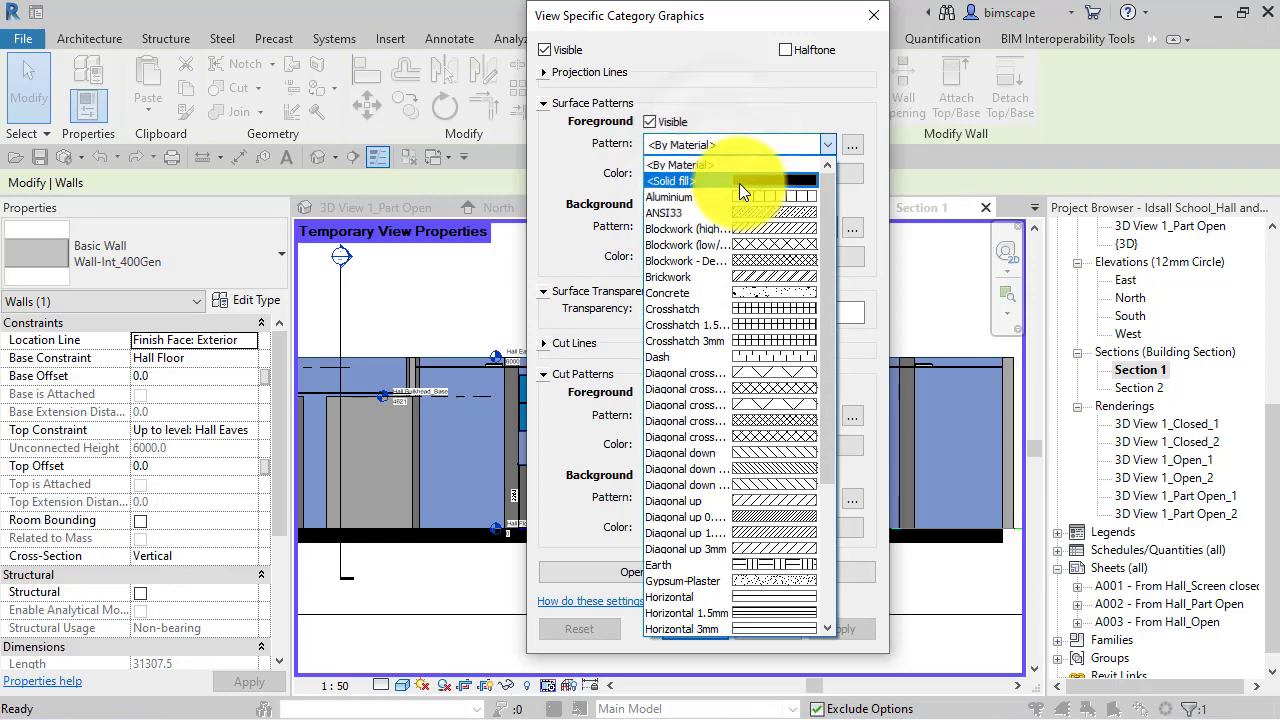
left_click(730, 180)
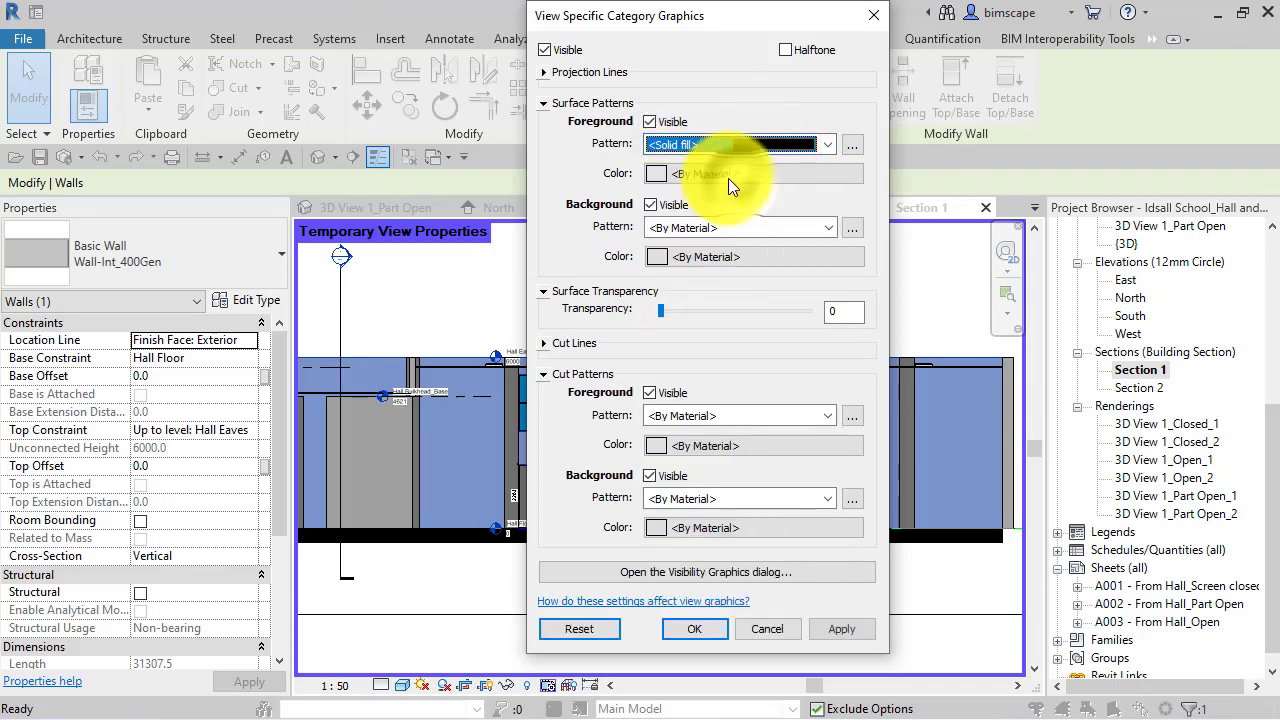
left_click(656, 175)
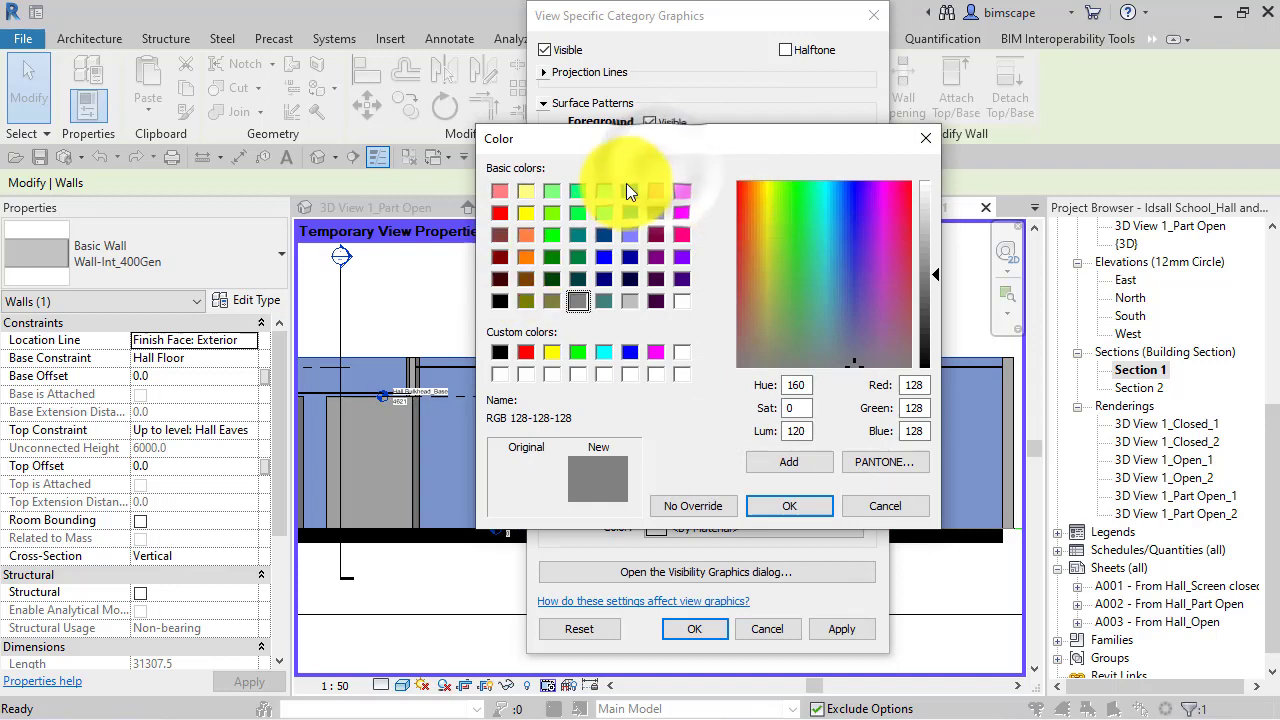
left_click(680, 191)
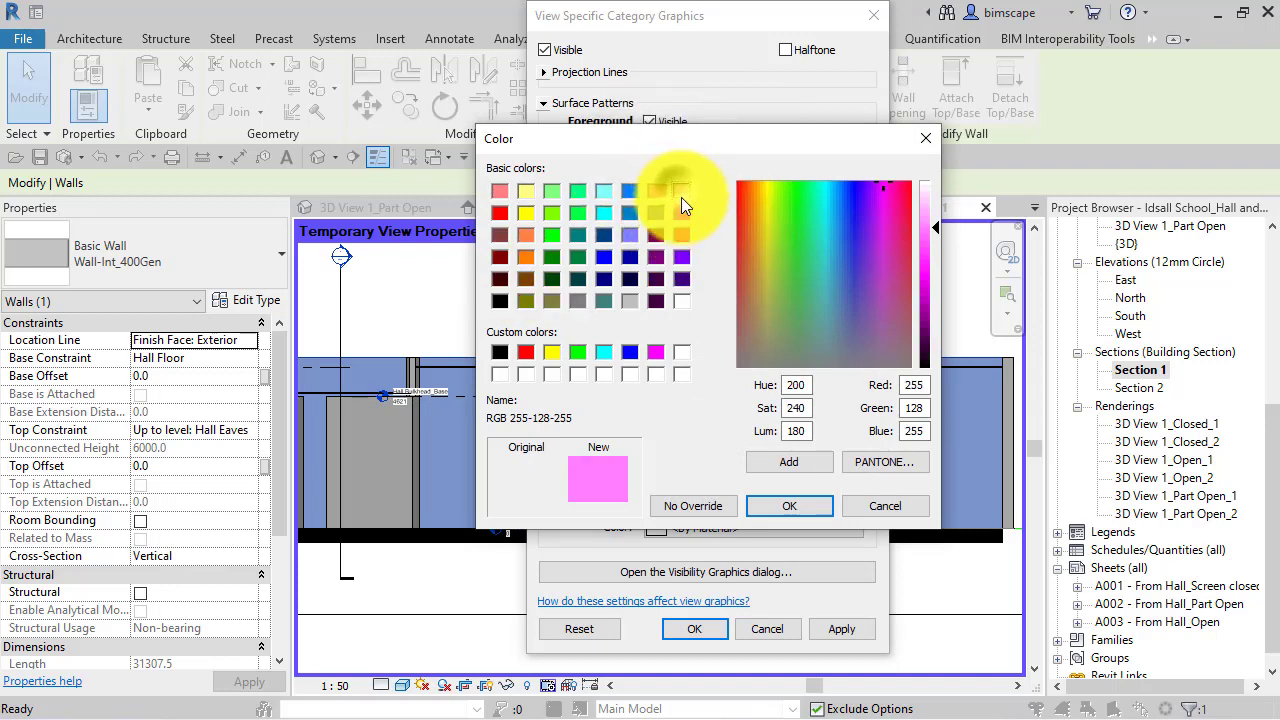
left_click(776, 506)
left_click(841, 628)
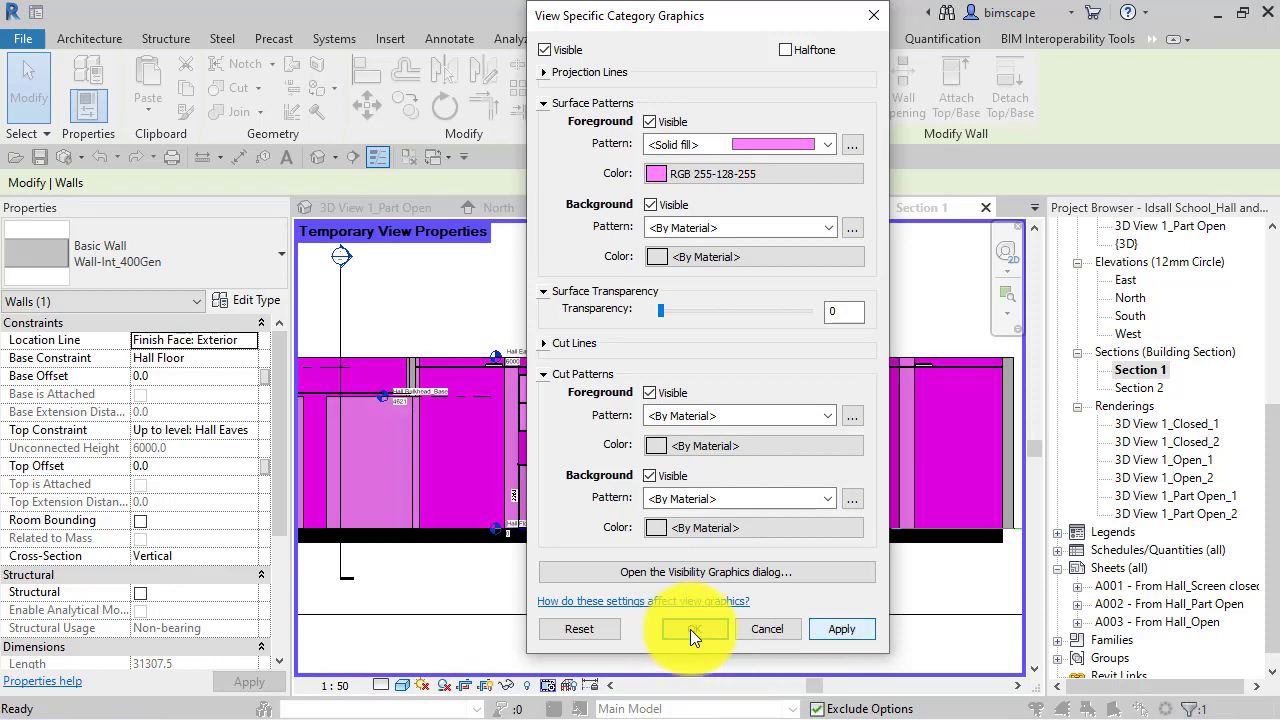
left_click(707, 628)
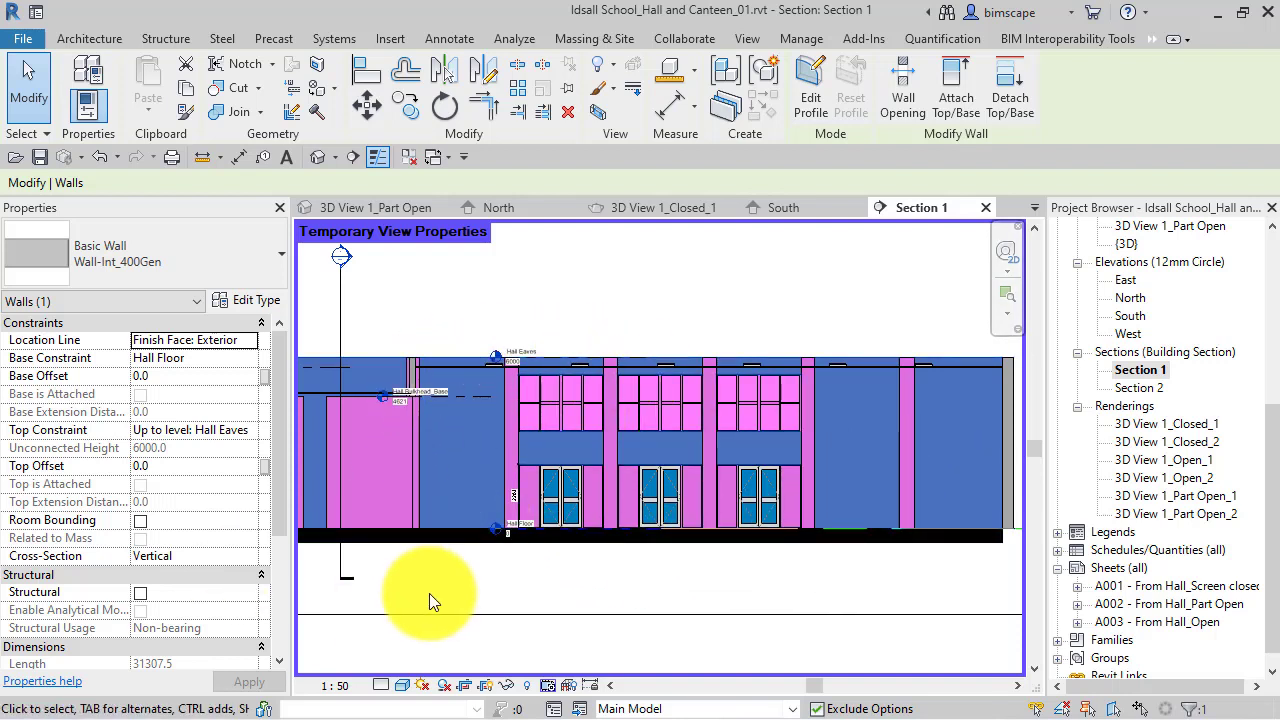
Restore Section 1's original view properties, clearing the pink override, then select a wall.
left_click(546, 684)
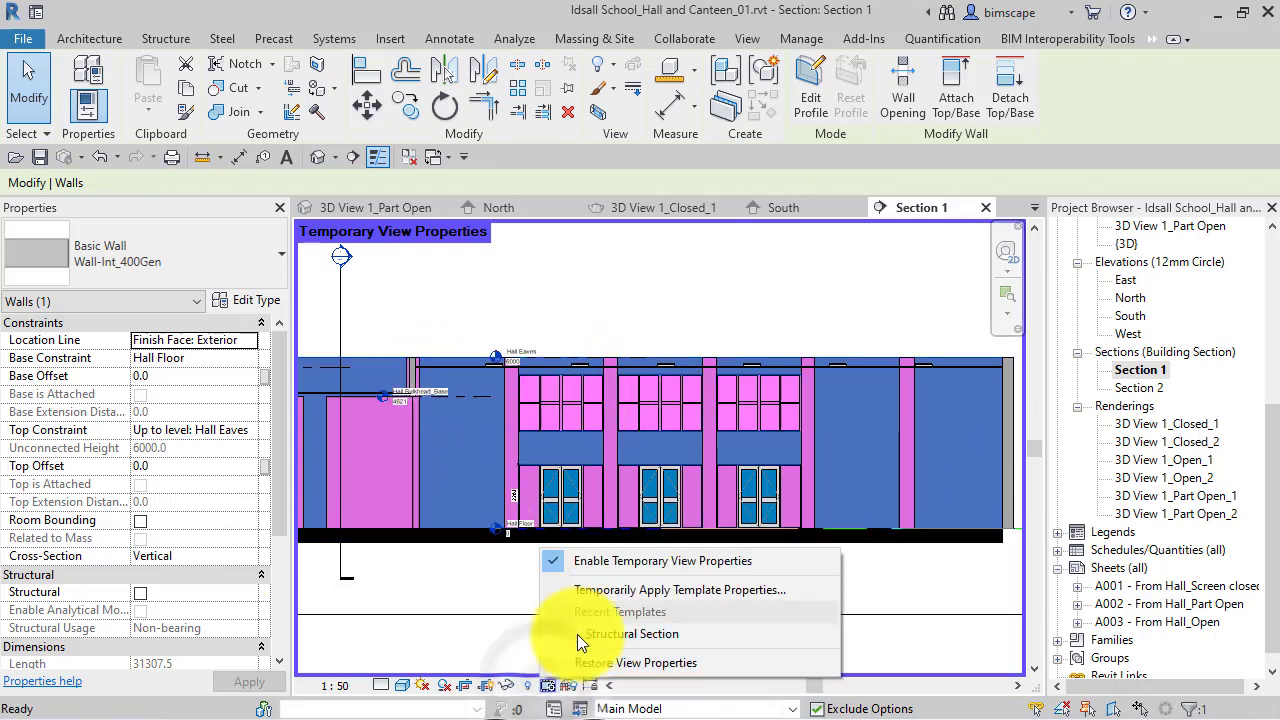
left_click(637, 663)
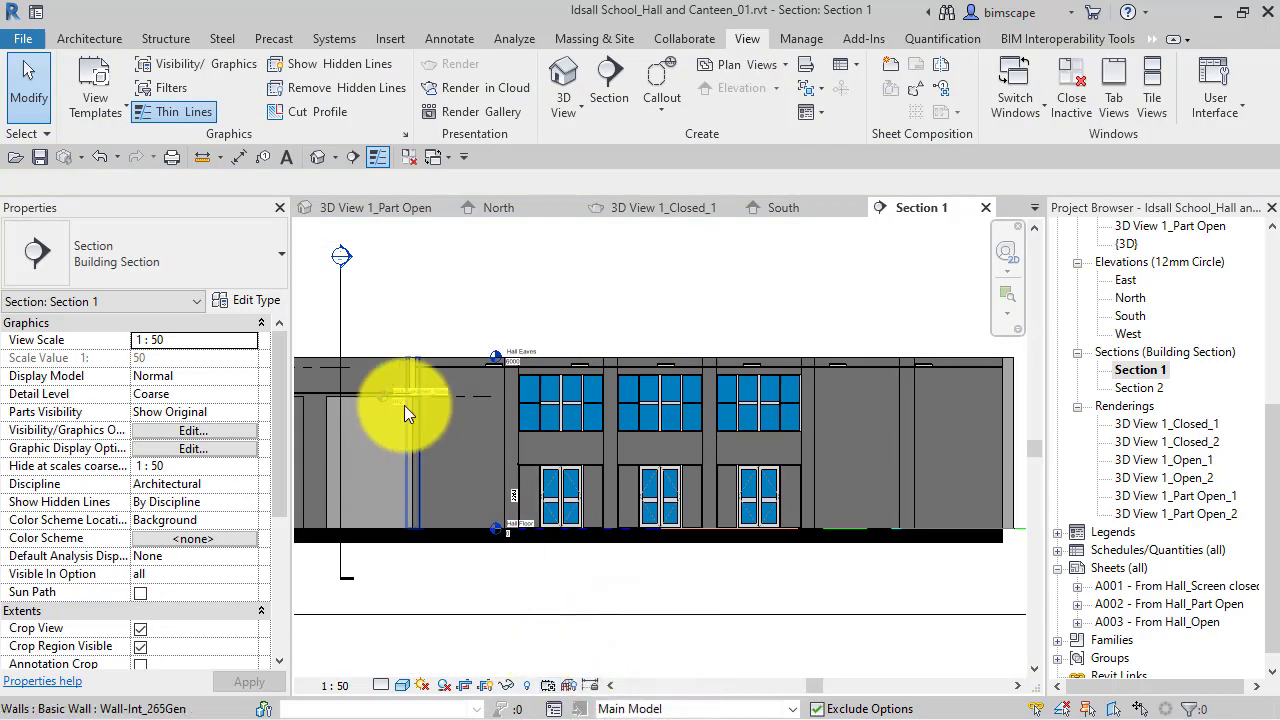
left_click(848, 437)
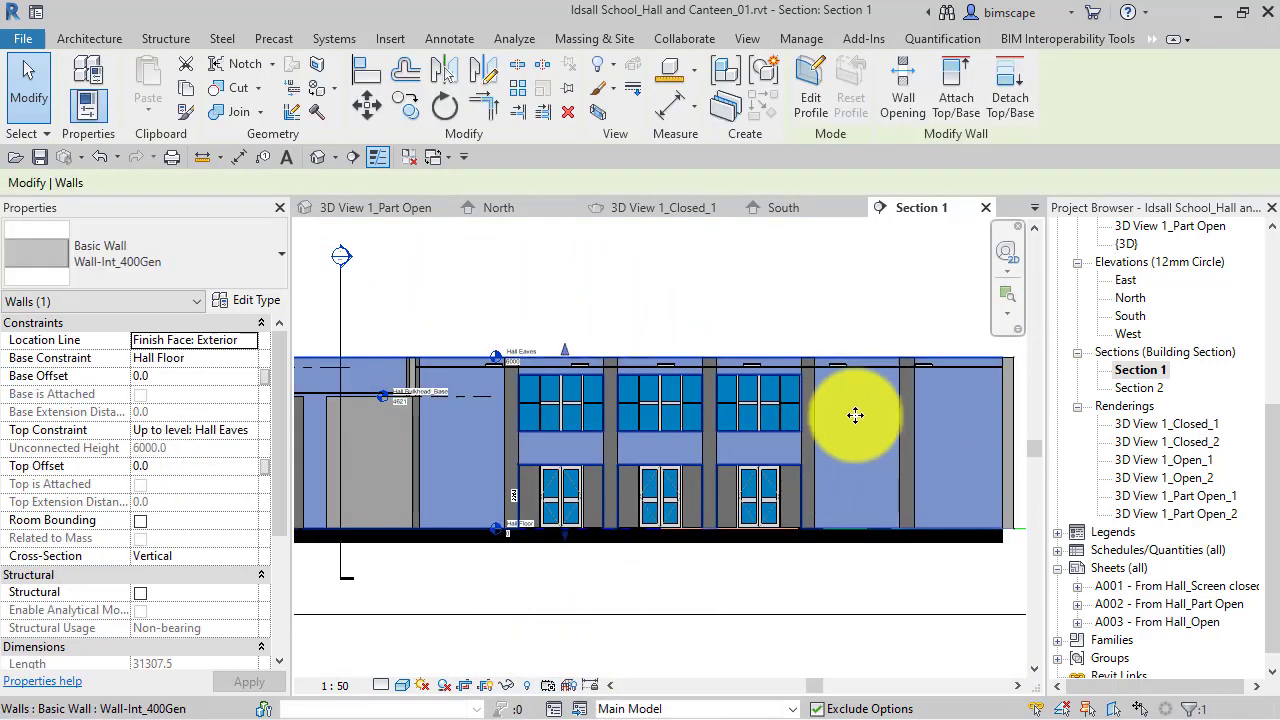
Bring up the wall's context menu, then dismiss it at the Temporary View Properties icon.
right_click(855, 417)
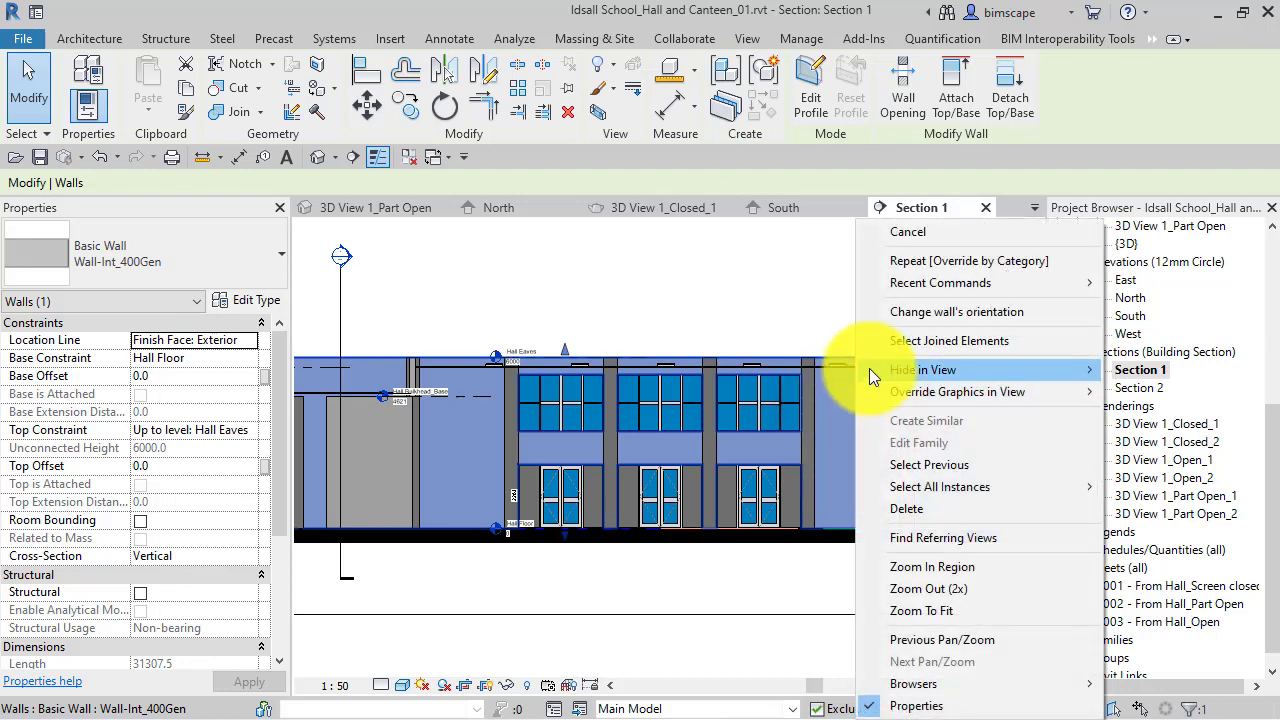
mouse_move(942, 392)
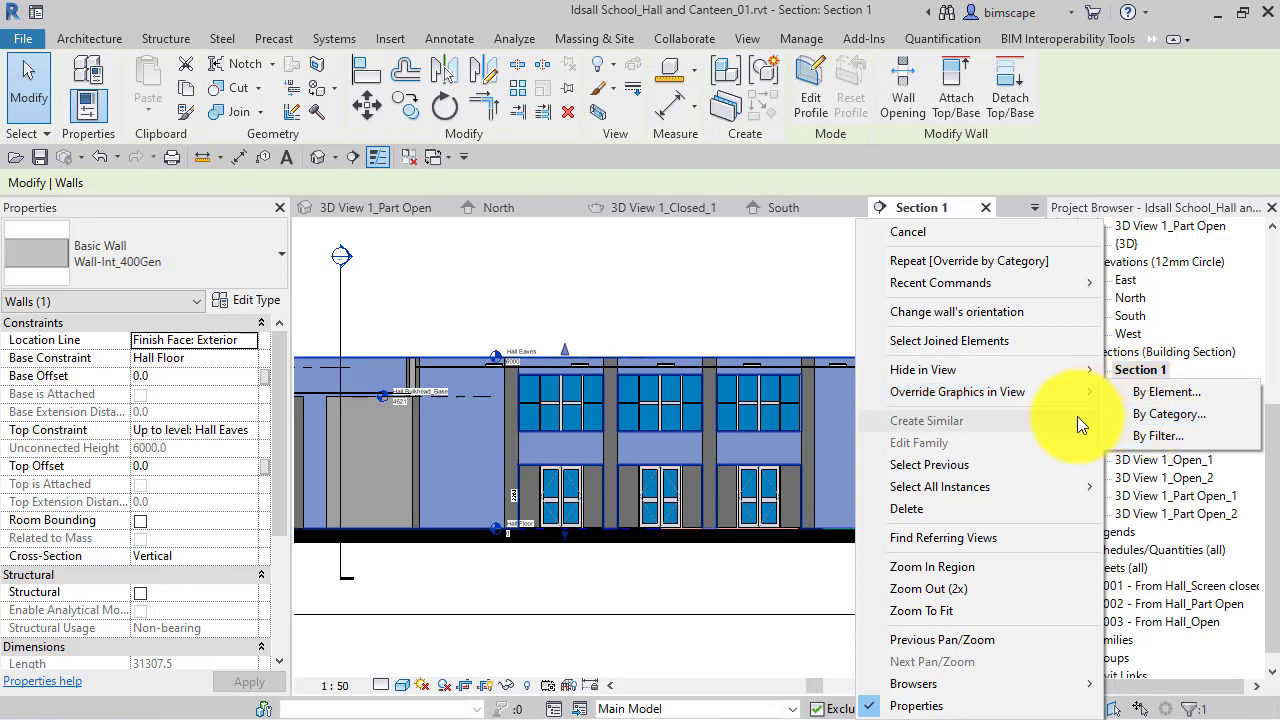
left_click(547, 688)
Enable temporary view properties and temporarily apply the Site Section view template.
left_click(546, 688)
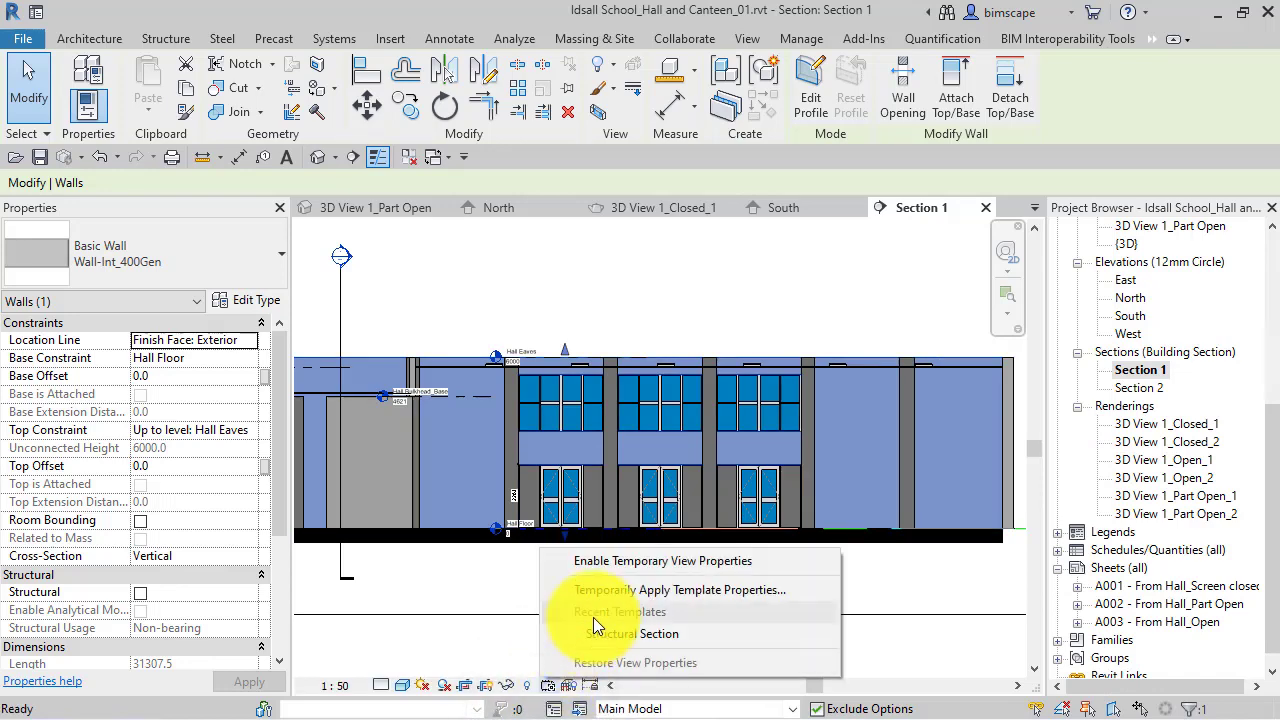
left_click(608, 560)
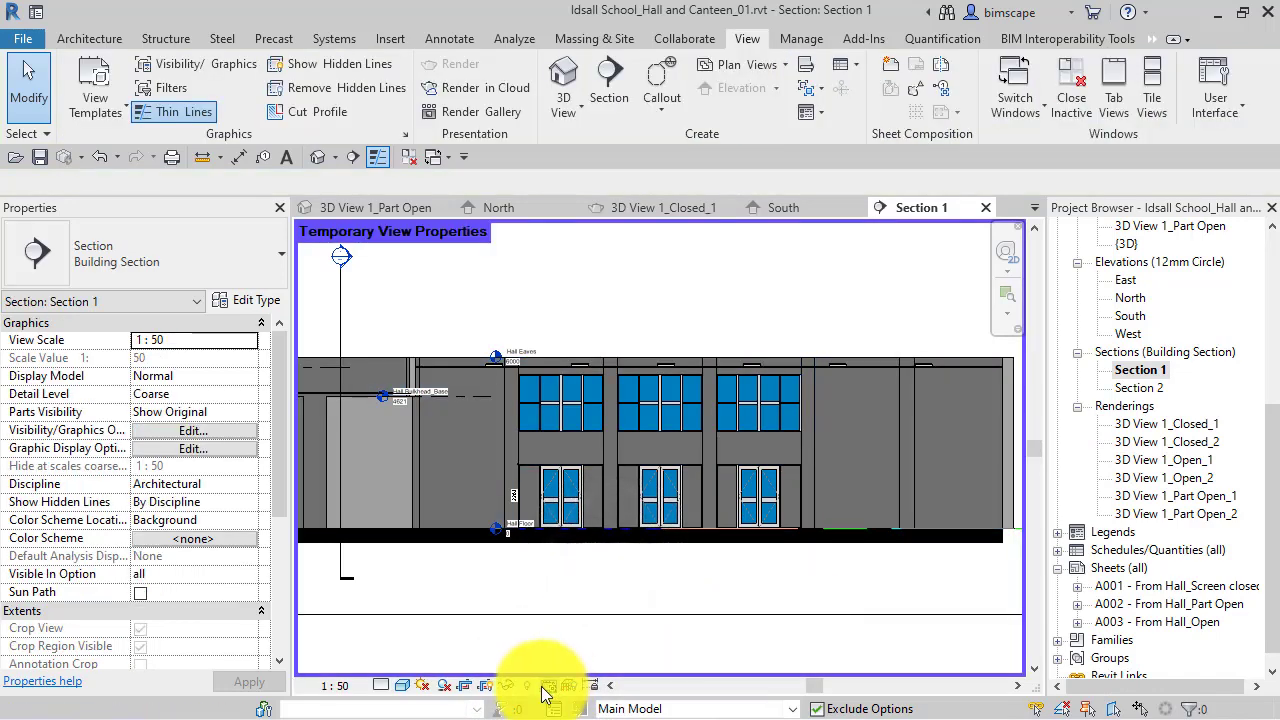
left_click(547, 686)
left_click(607, 591)
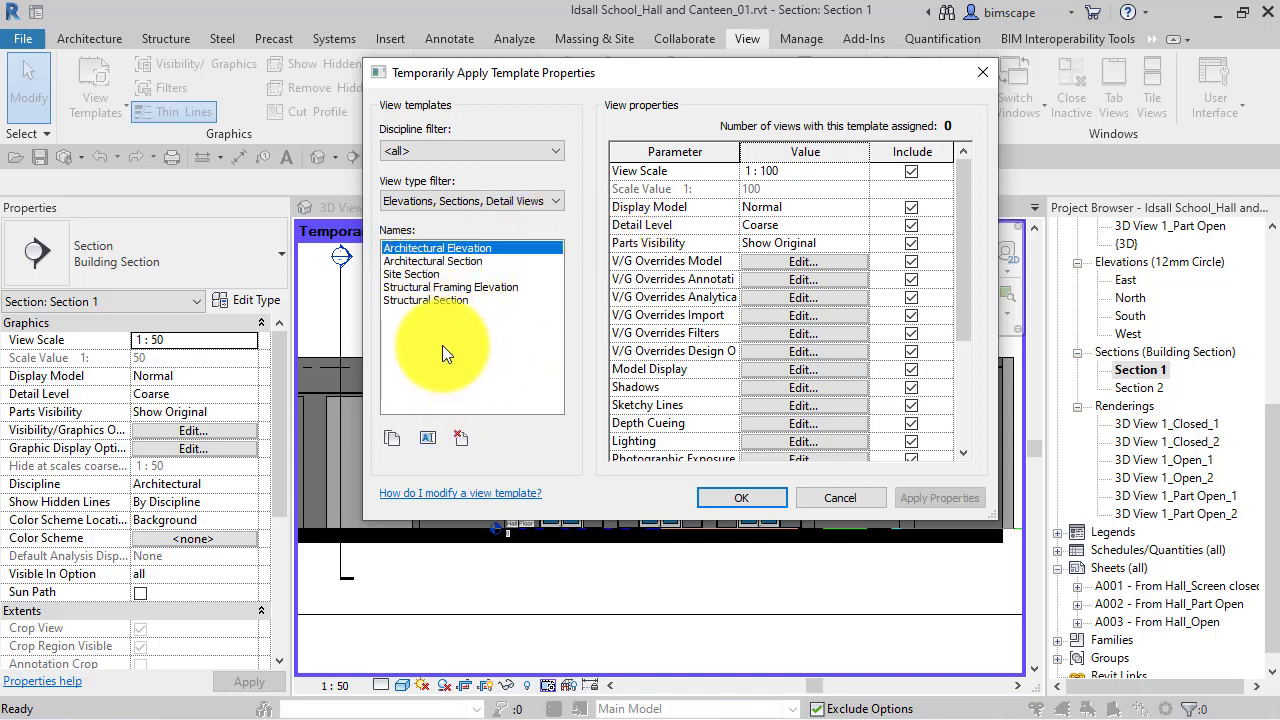
left_click(401, 275)
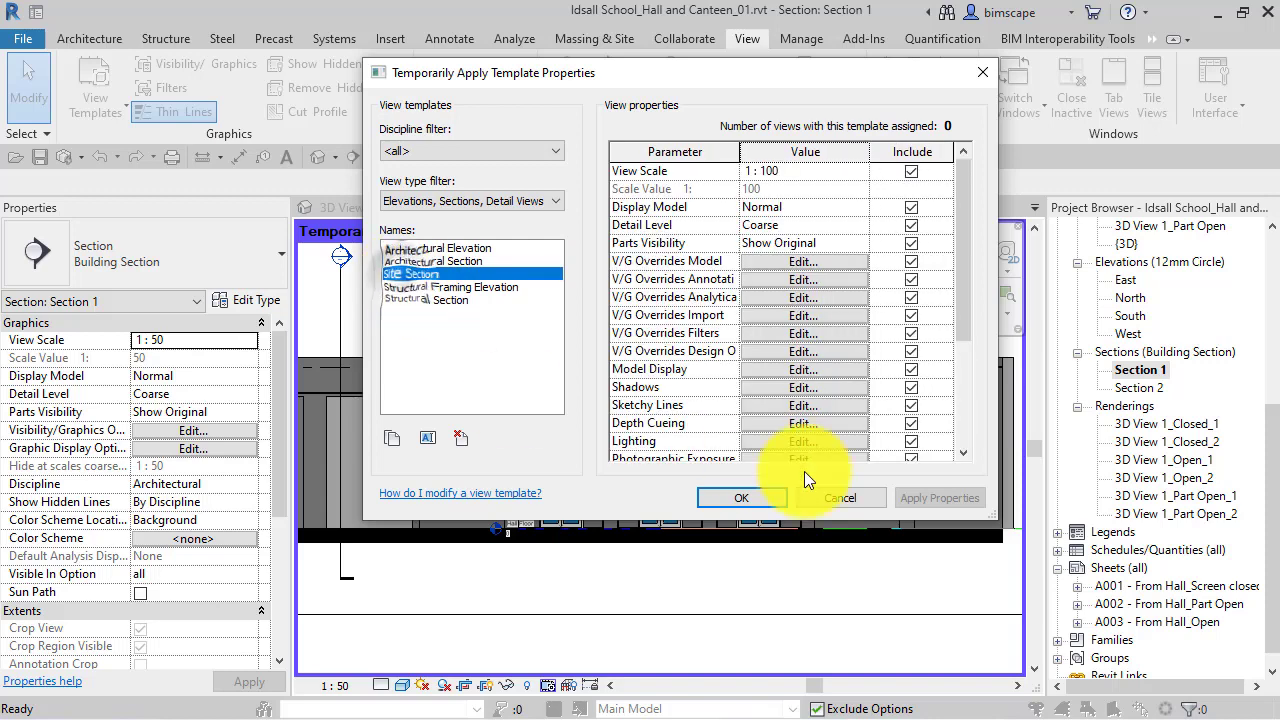
left_click(745, 496)
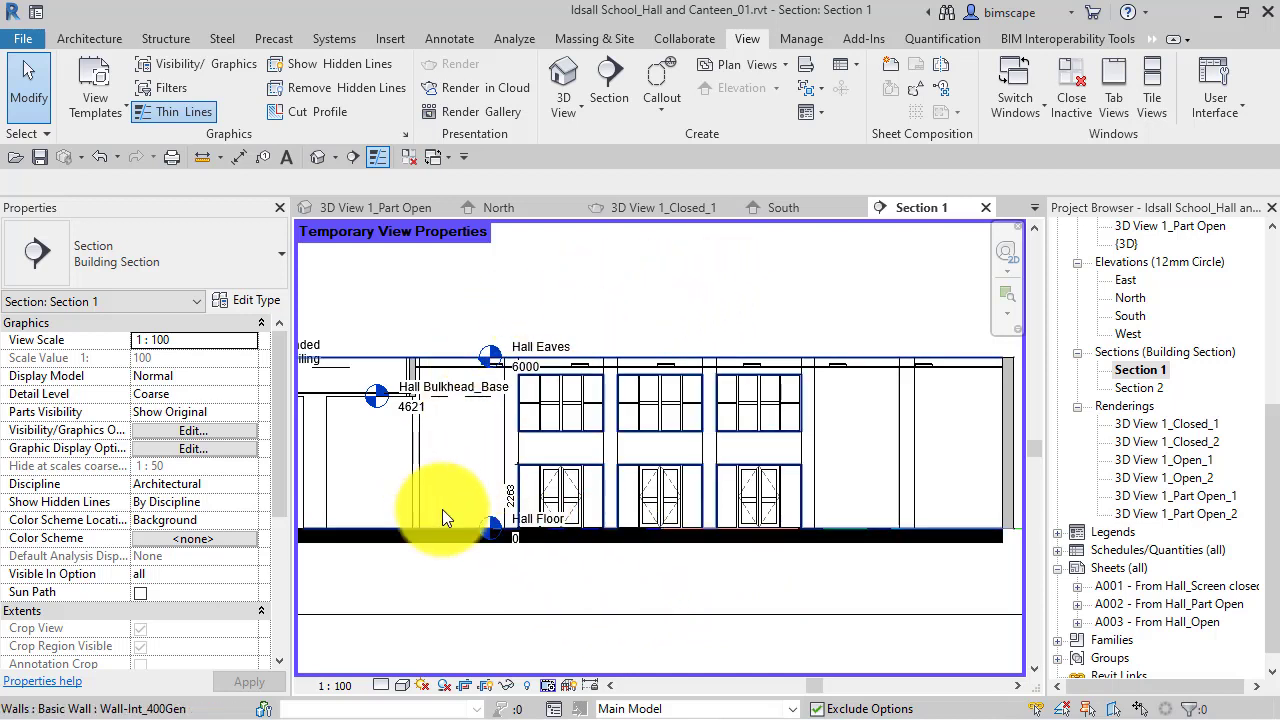
Restore View Properties so Section 1 returns to its original 1:50 shaded display.
left_click(548, 686)
left_click(630, 663)
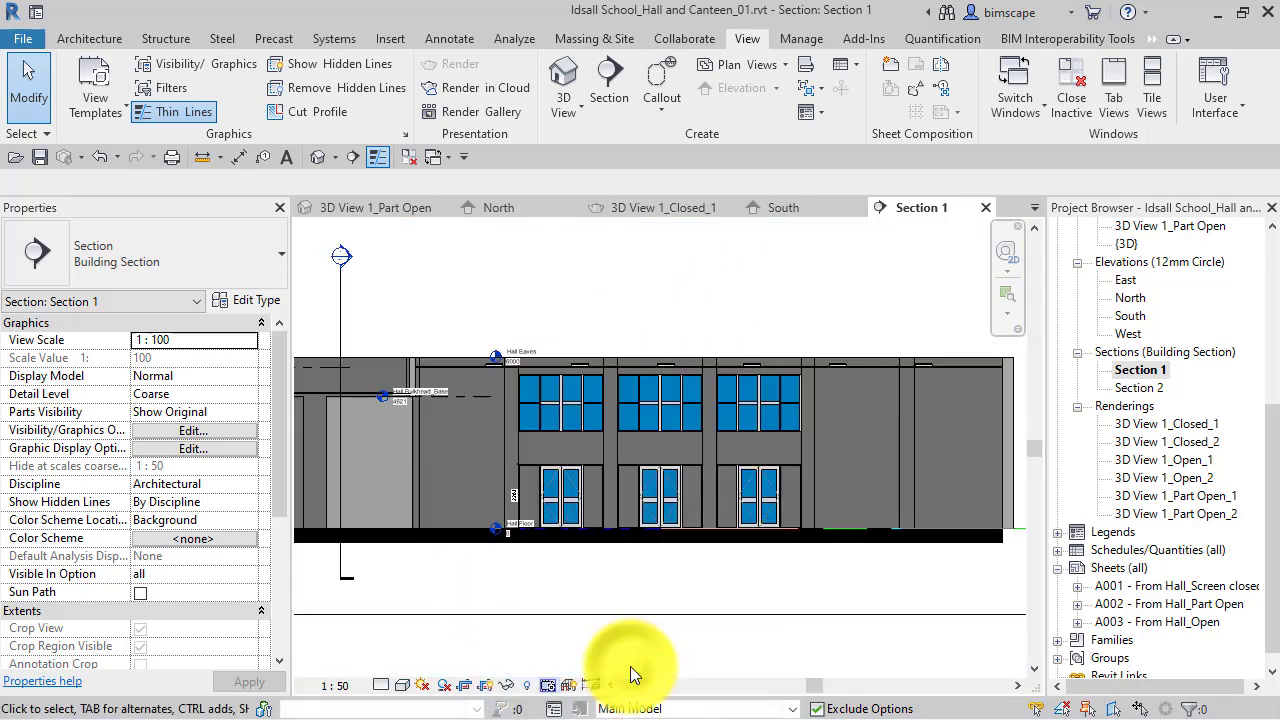